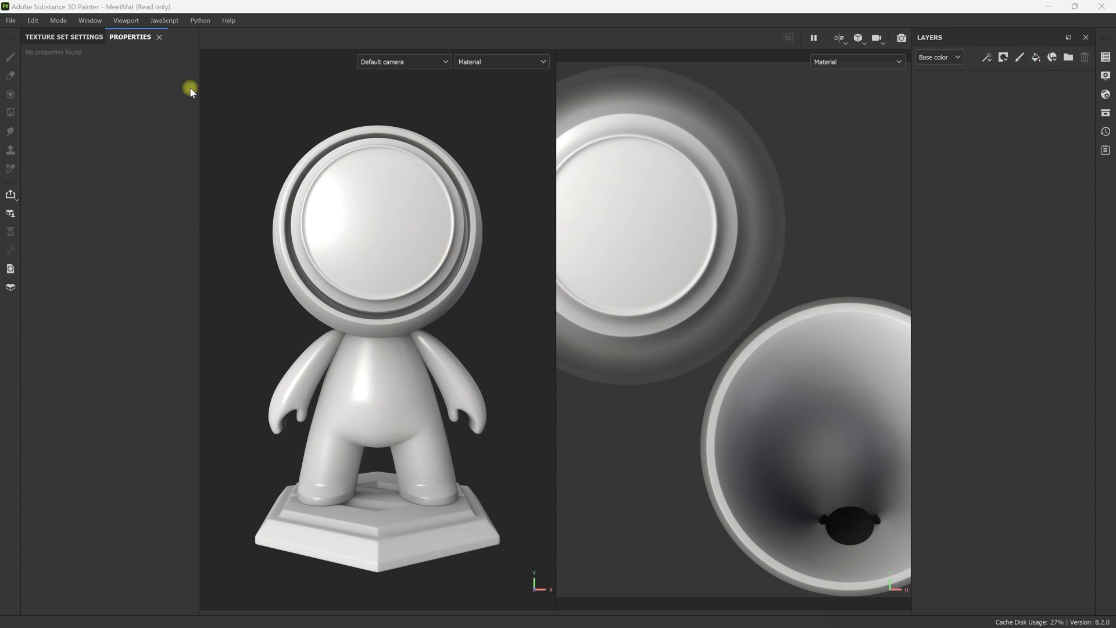
- Review the head texture set's general properties, channels and baked mesh maps
left_click(87, 36)
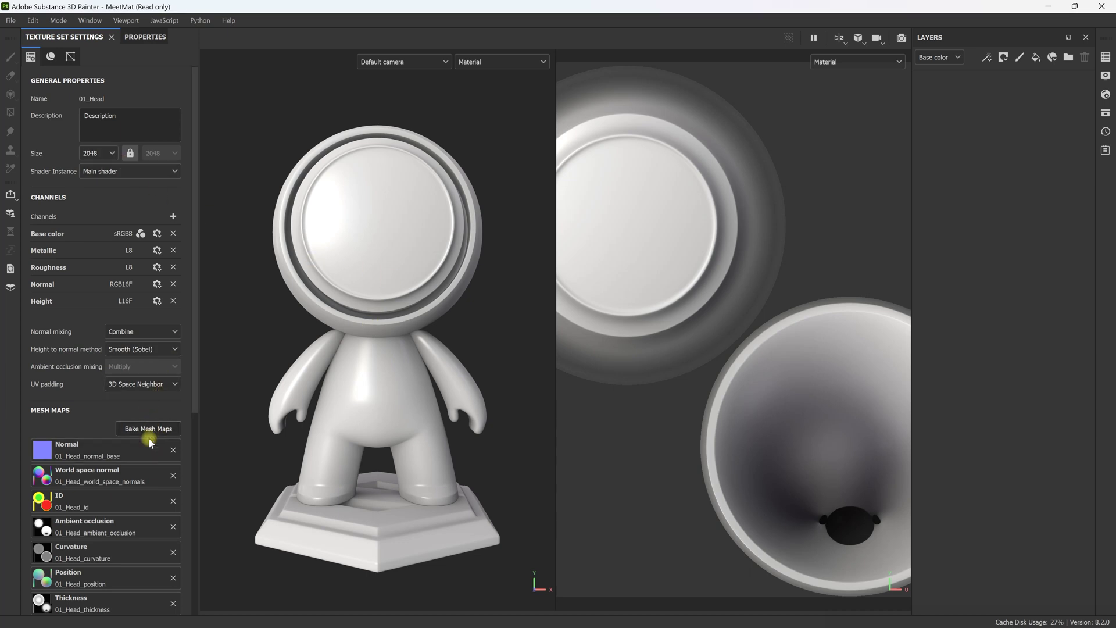
scroll(150, 443, "down", 3)
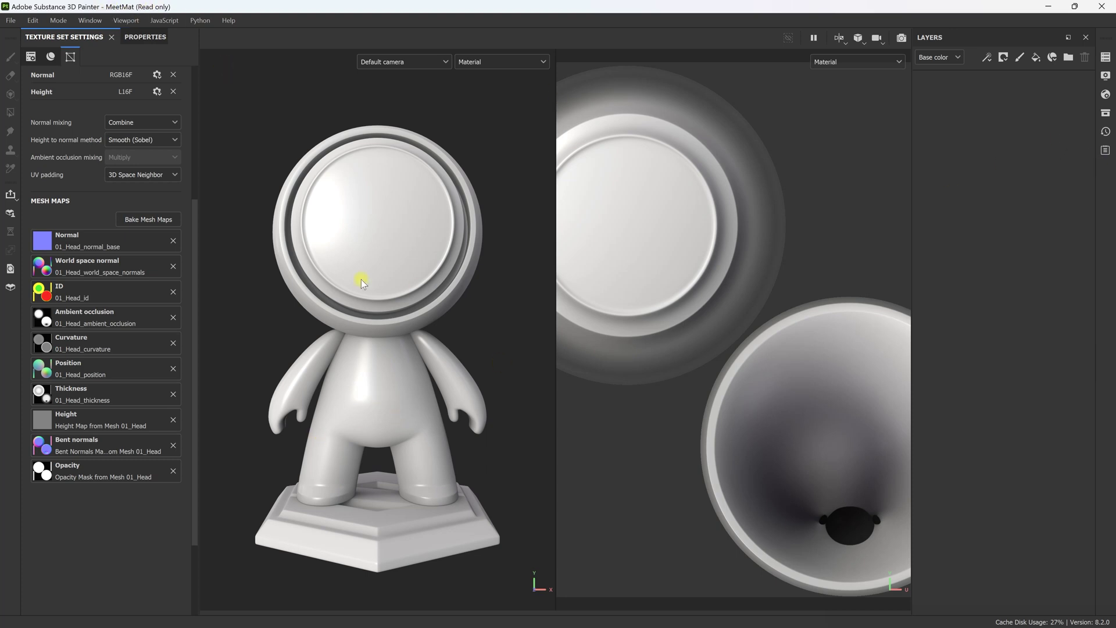
left_click(32, 58)
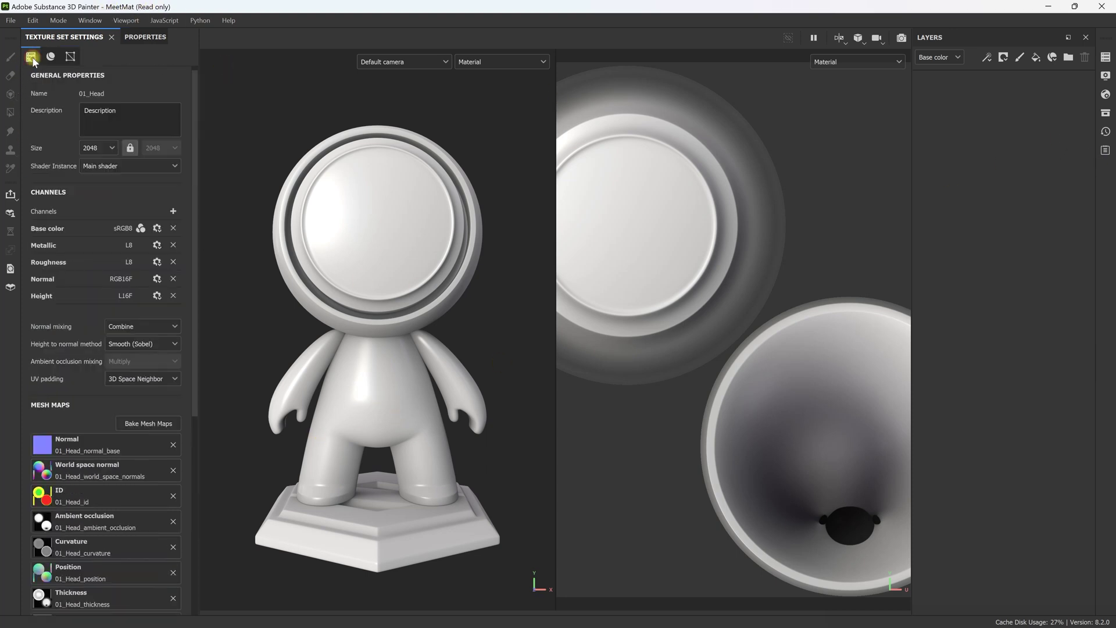
left_click(49, 58)
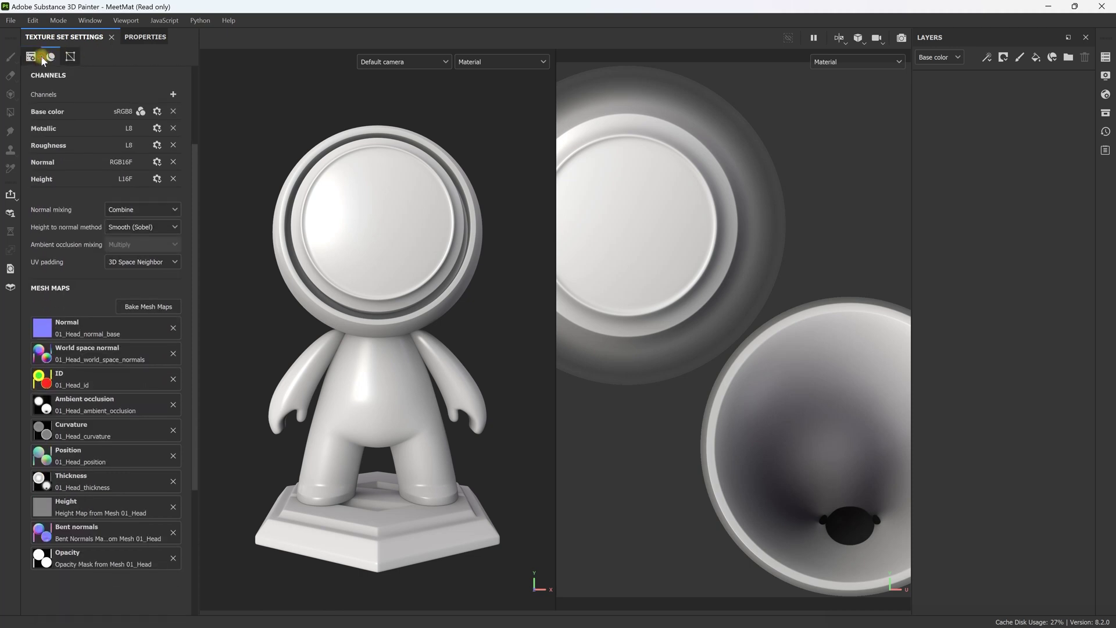
left_click(139, 39)
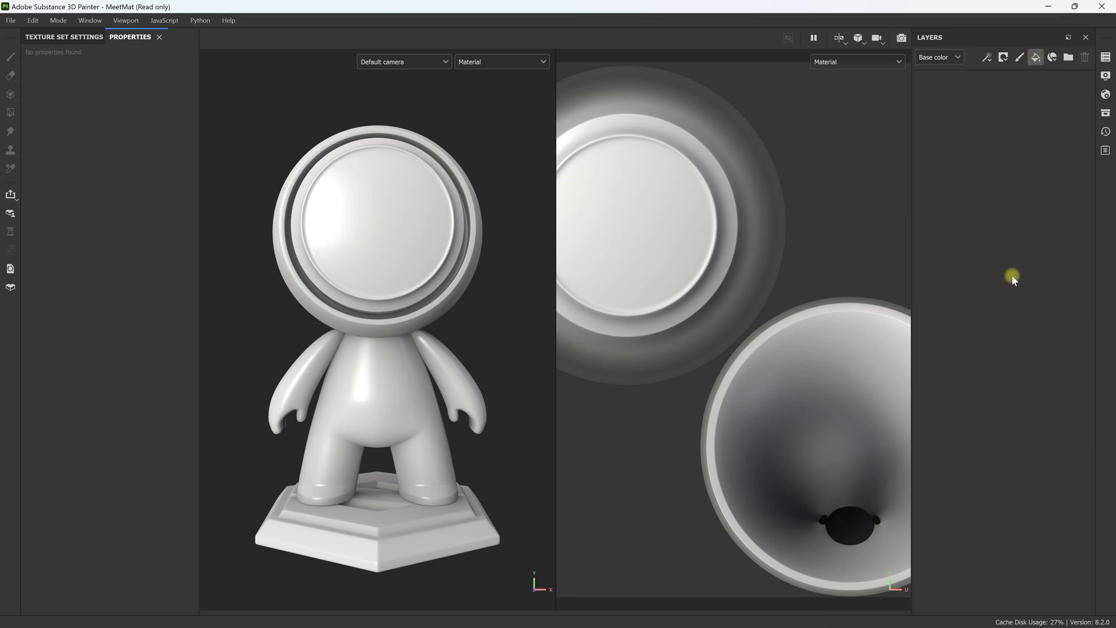
- Add a fill layer with only the color channel enabled, and show only the Base color channel in the viewports
left_click(1036, 57)
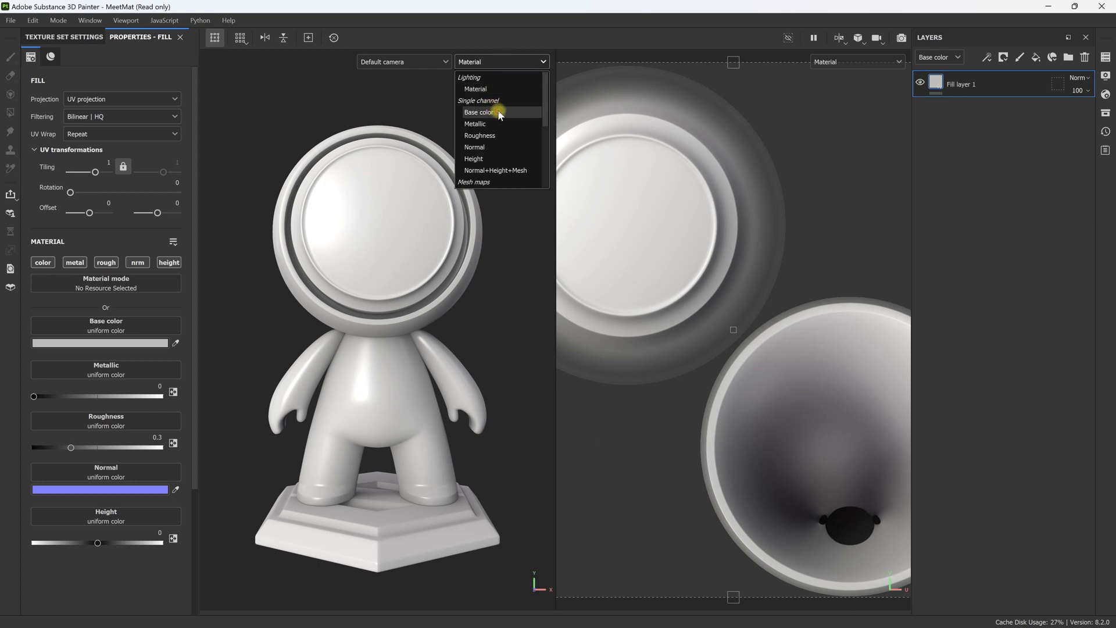
left_click(492, 114)
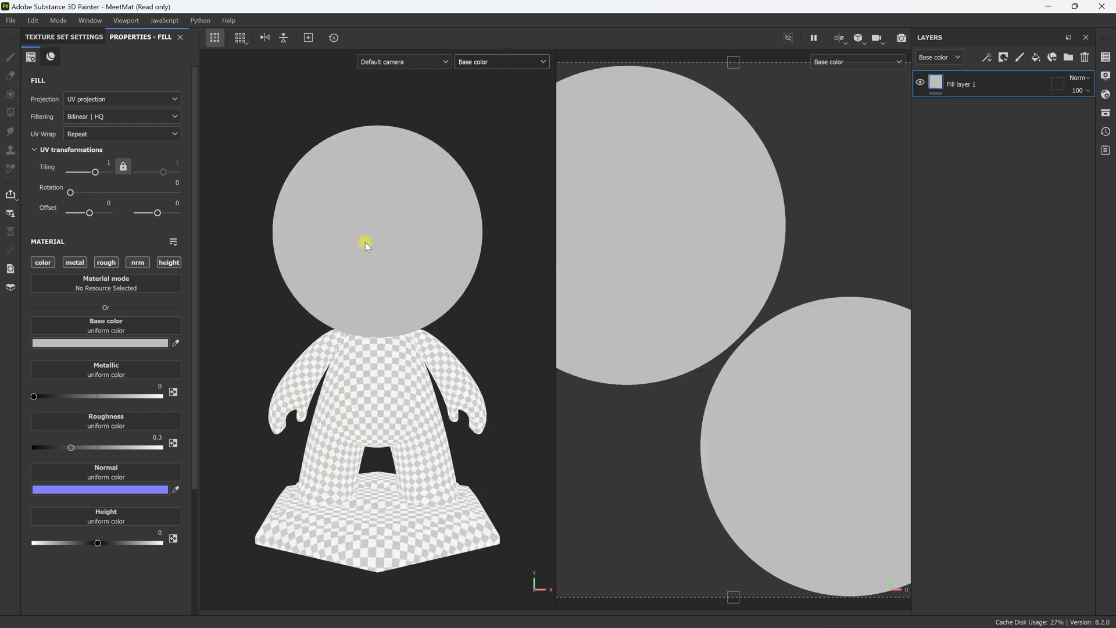
left_click(76, 262)
left_click(107, 262)
left_click(137, 262)
left_click(164, 262)
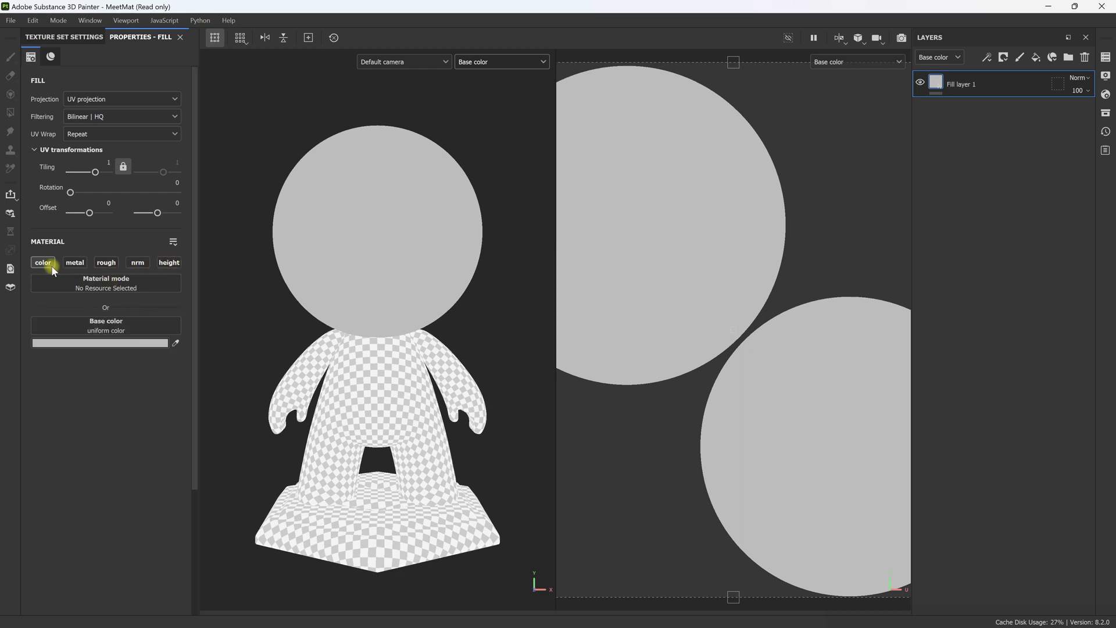
- Rename the fill layer to BaseColor and set its base color to the muted red AD4646
double_click(961, 86)
type("BaseColor")
key("Return")
left_click(118, 343)
left_click_drag(206, 421, 205, 423)
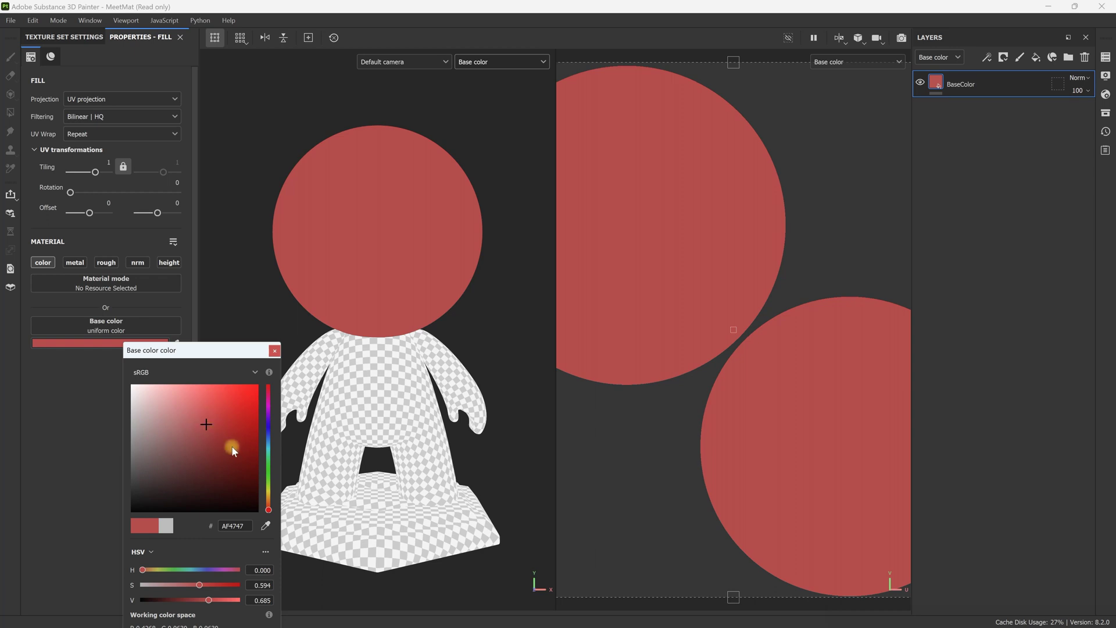
left_click_drag(208, 427, 210, 429)
left_click(368, 257)
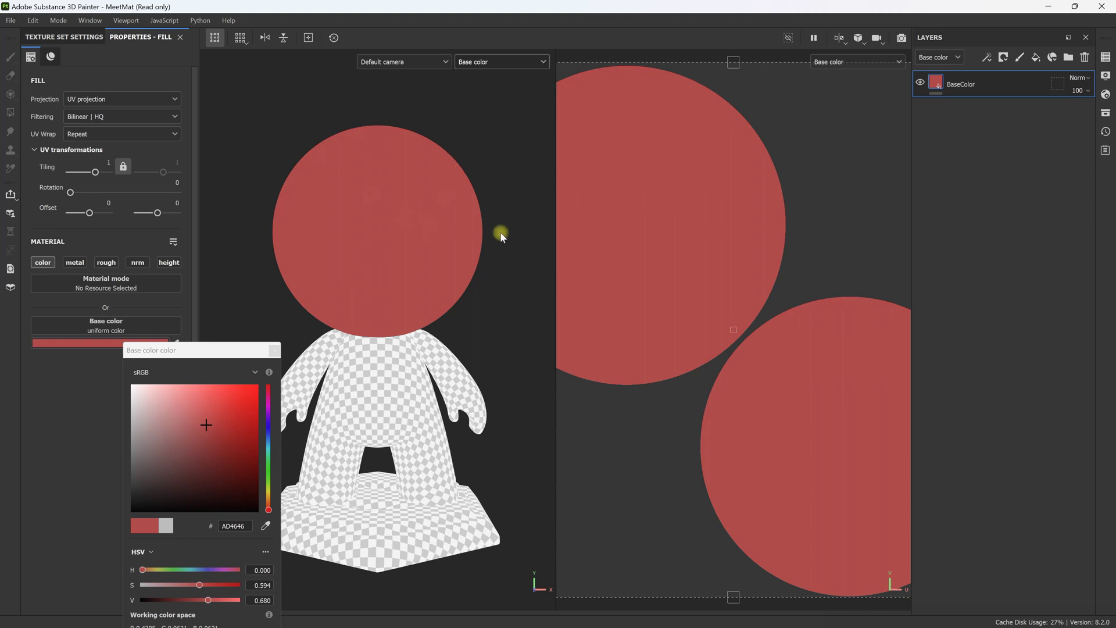
left_click(276, 354)
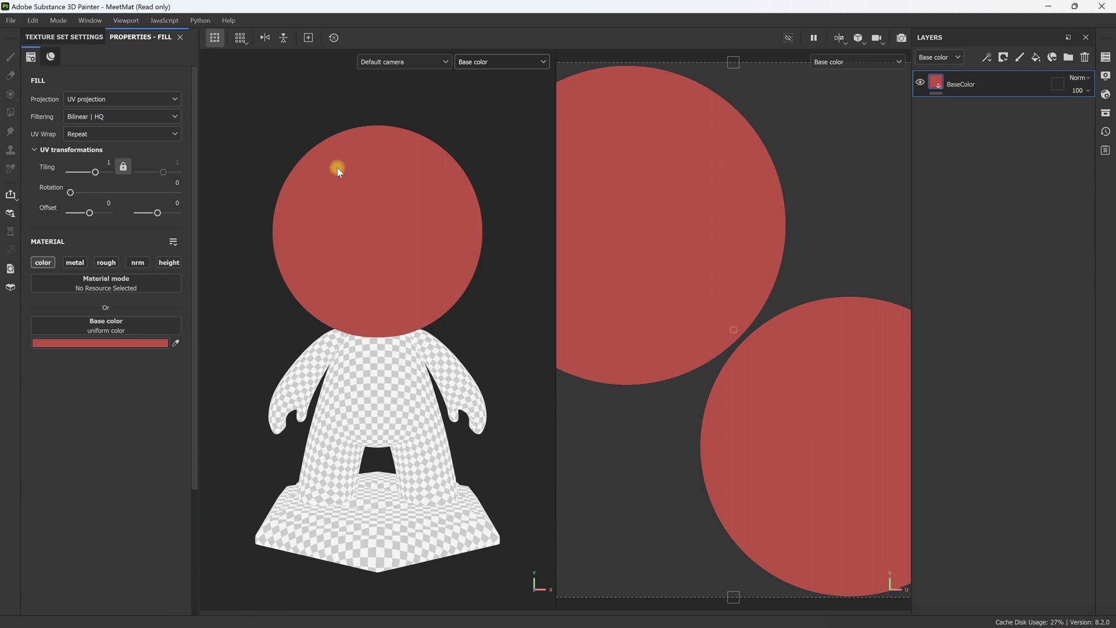
- Add a second fill layer named AO above BaseColor and leave only its color channel enabled
left_click(1037, 57)
double_click(968, 85)
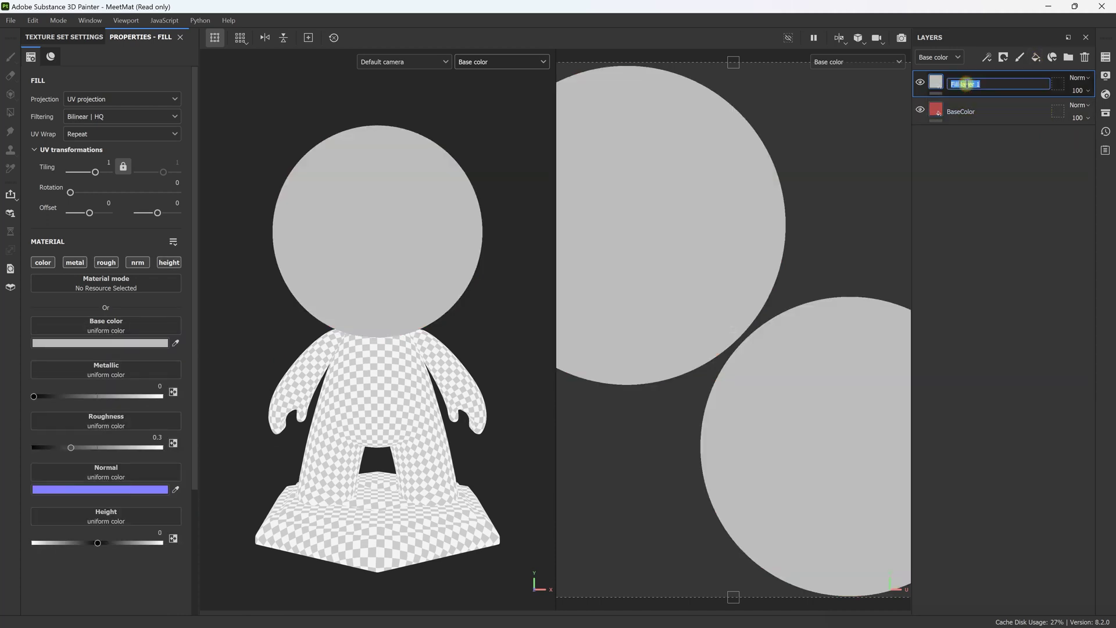
type("AO")
key("Return")
left_click(75, 262)
left_click(106, 262)
left_click(150, 262)
left_click(166, 263)
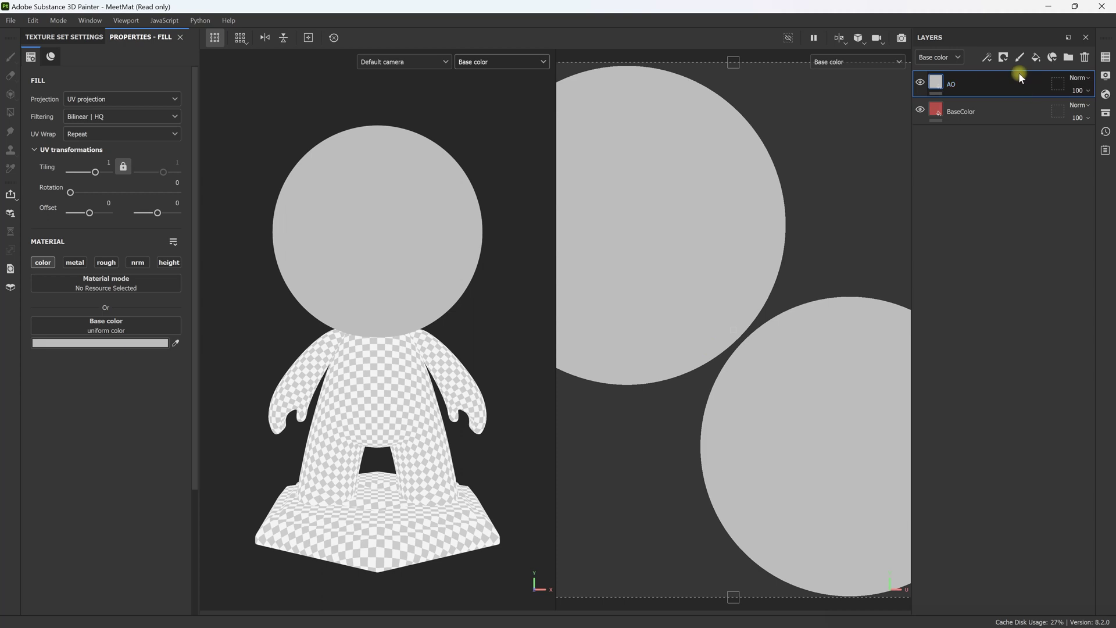
- Give the AO layer a black mask and add an Ambient Occlusion generator to it
right_click(969, 92)
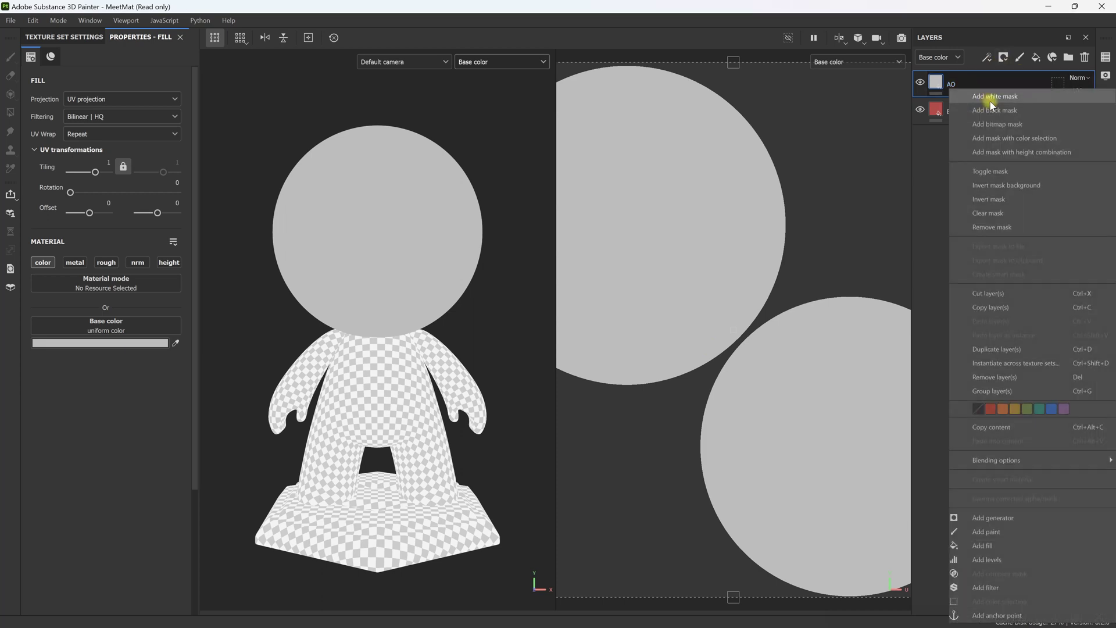
left_click(1009, 112)
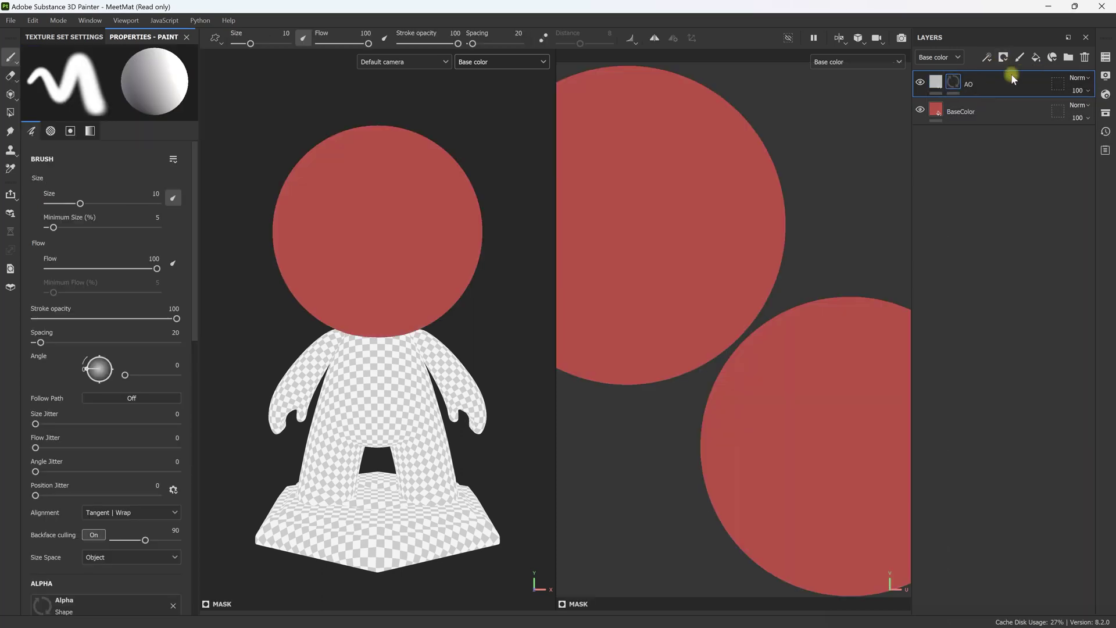
right_click(958, 83)
left_click(956, 453)
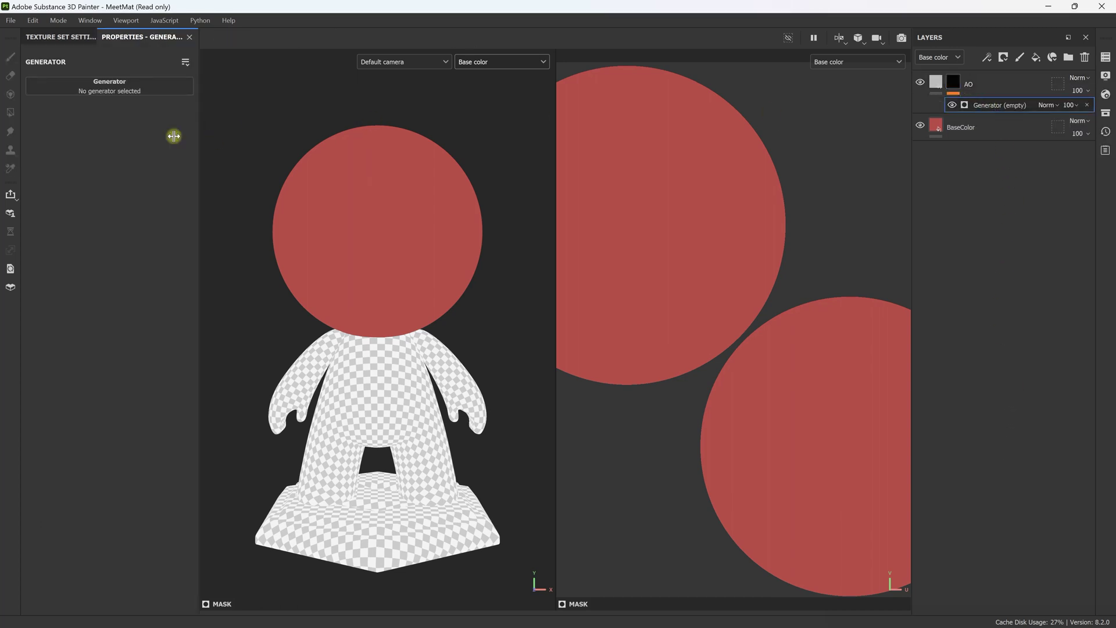
left_click(108, 91)
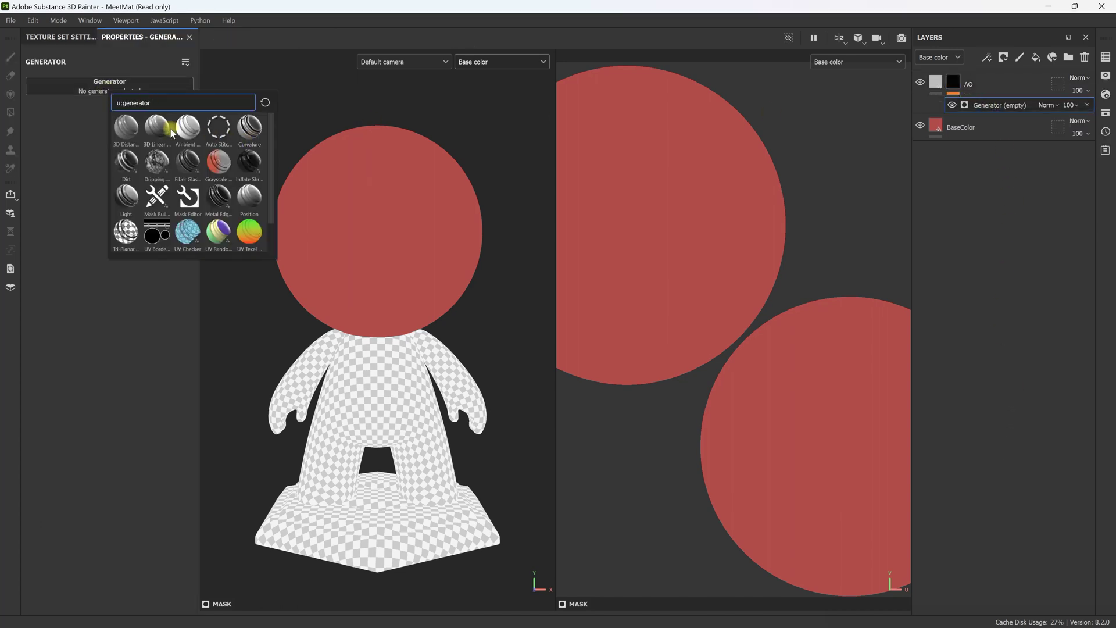
mouse_move(194, 135)
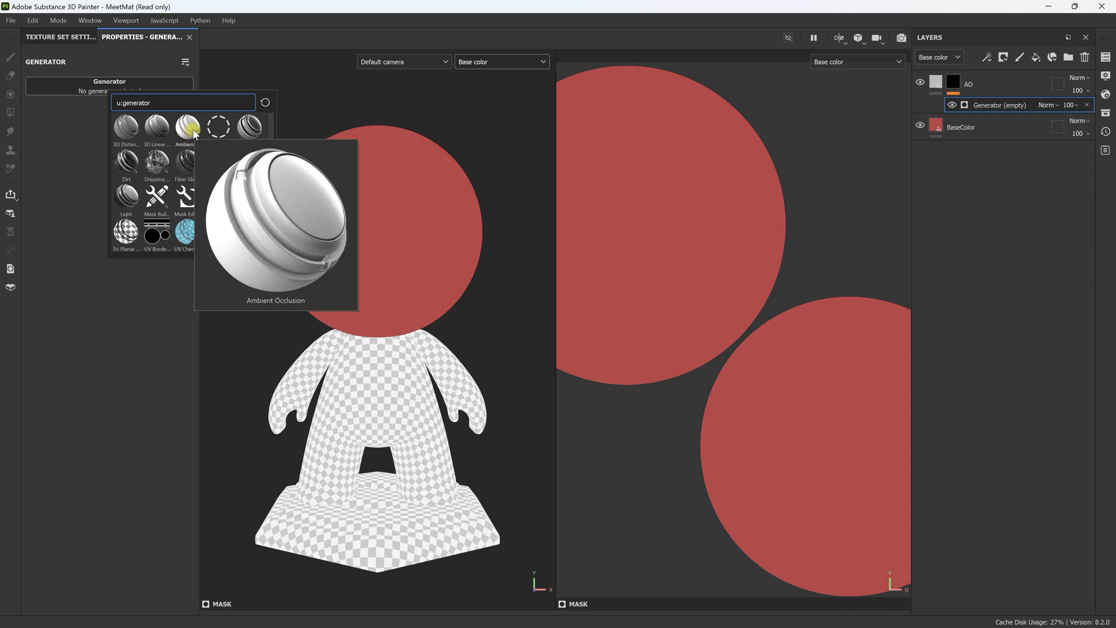
left_click(187, 127)
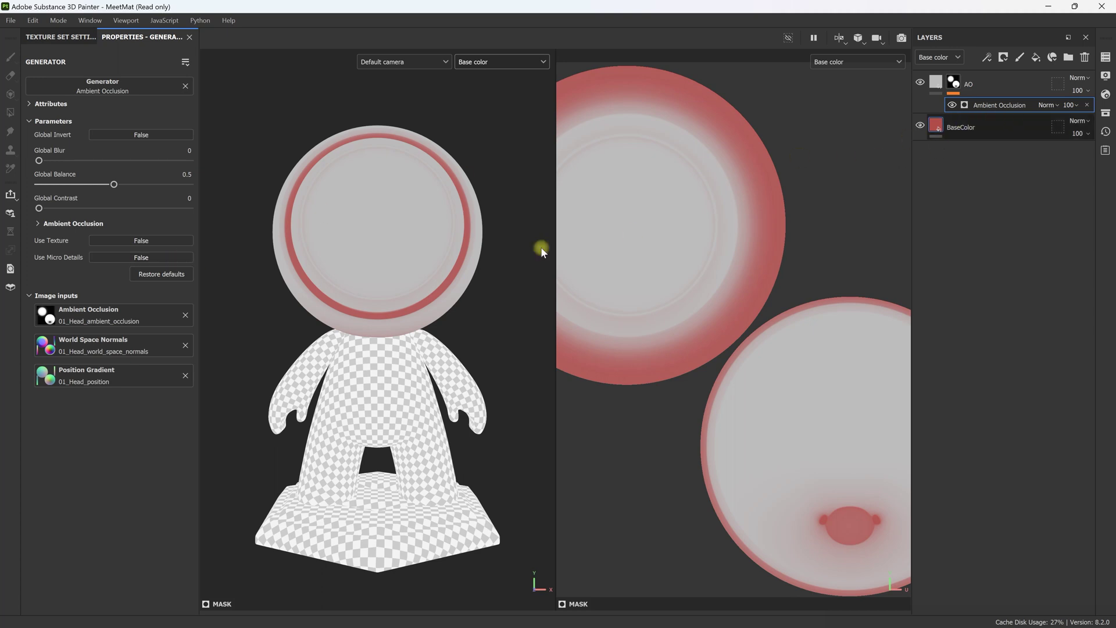
- Set the Ambient Occlusion generator's Global Invert to True and inspect the head from the side
left_click(150, 135)
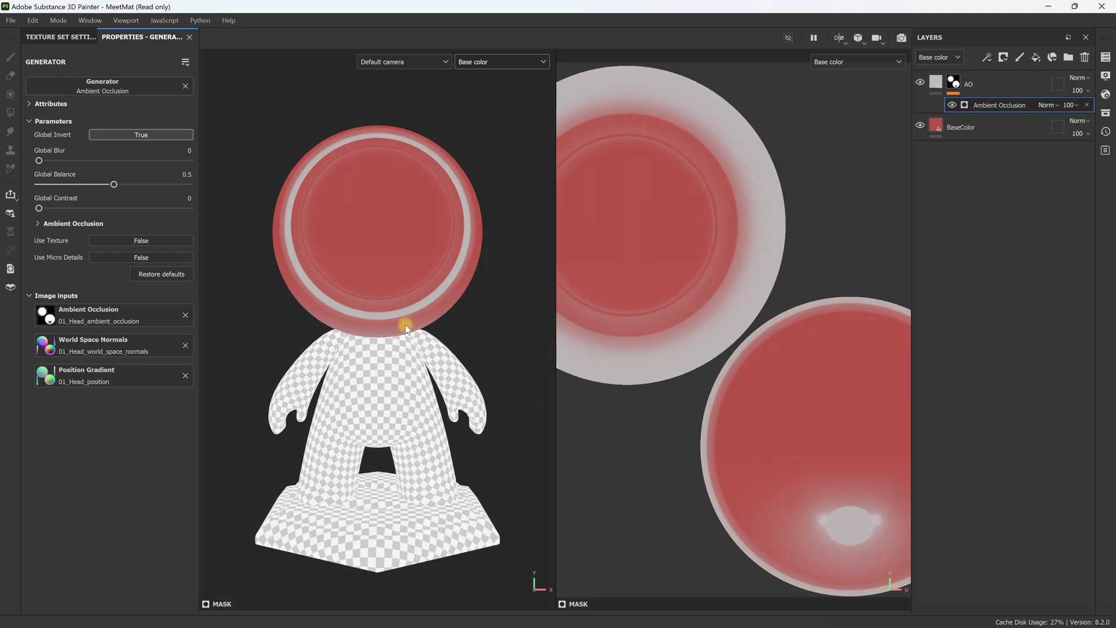
left_click_drag(372, 331, 384, 269, "alt")
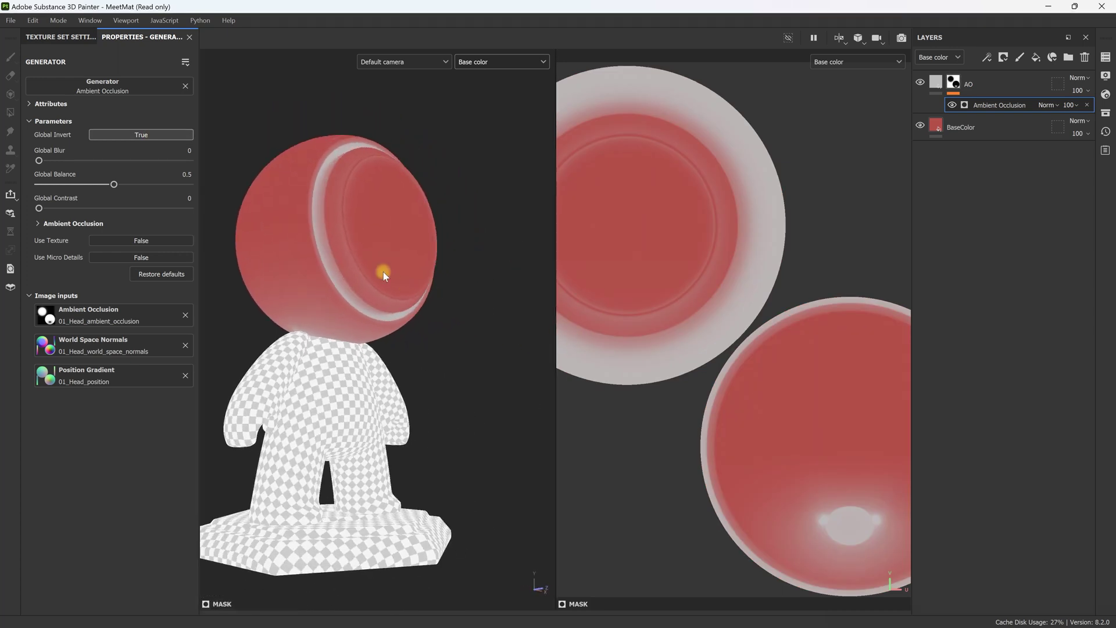
scroll(379, 269, "up", 2)
middle_click_drag(379, 269, 413, 323, "alt")
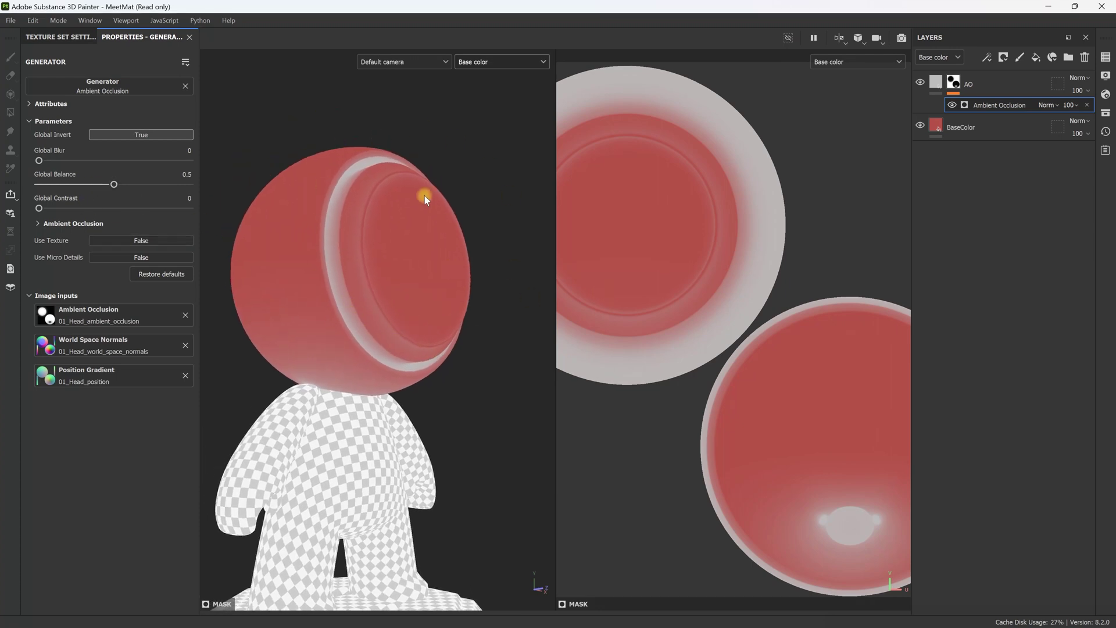
- Set the AO layer's base color to purple 7554B8 and its blend mode to Multiply
left_click(936, 82)
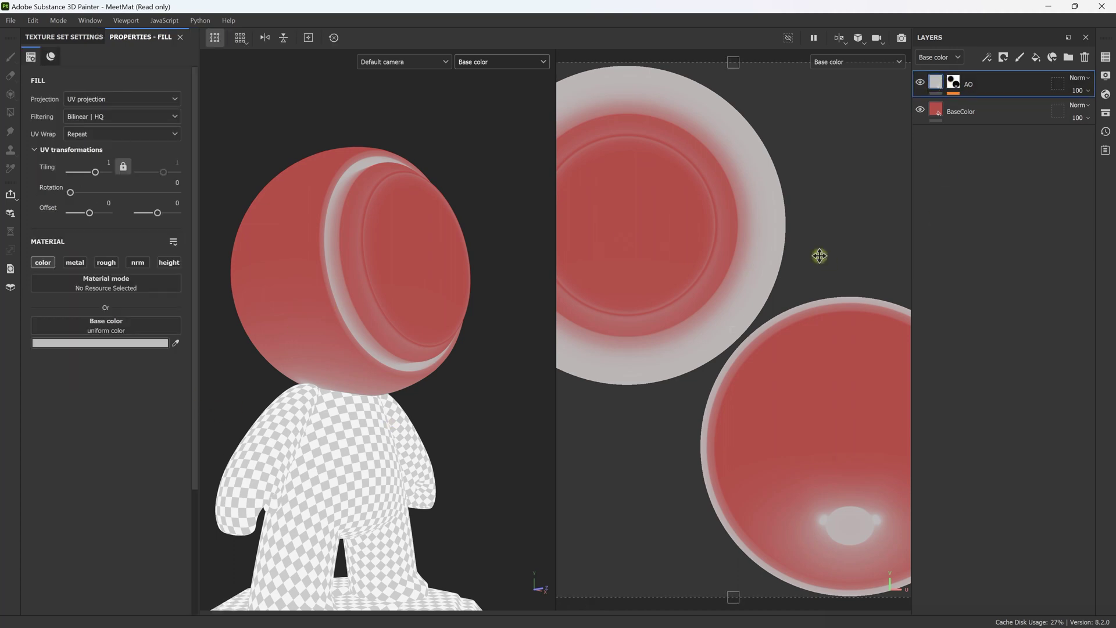
left_click(84, 344)
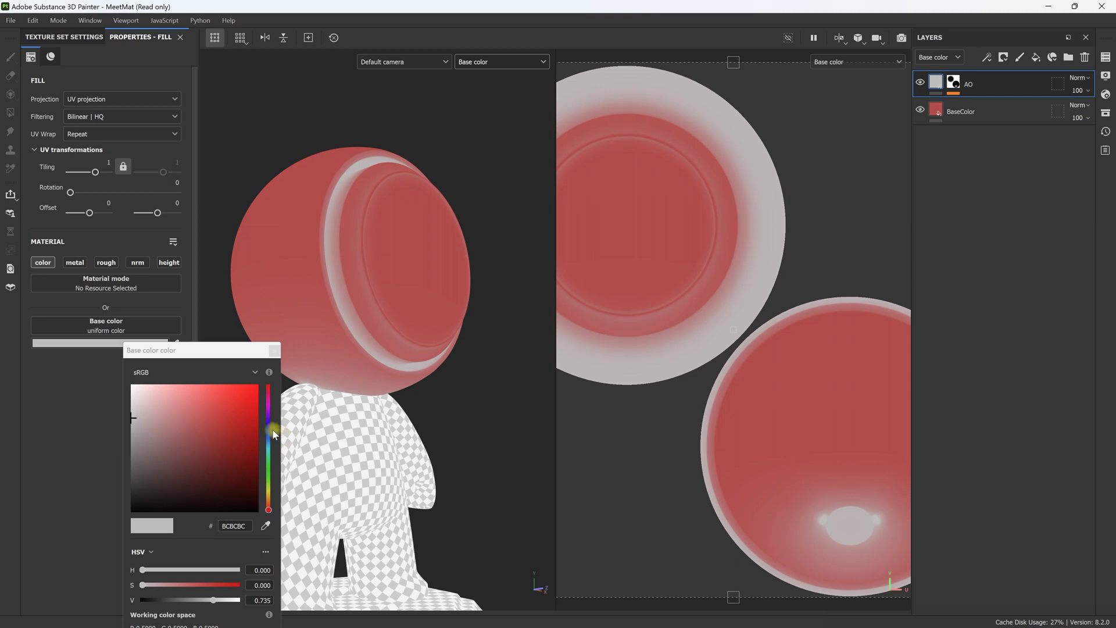
left_click_drag(210, 418, 213, 485)
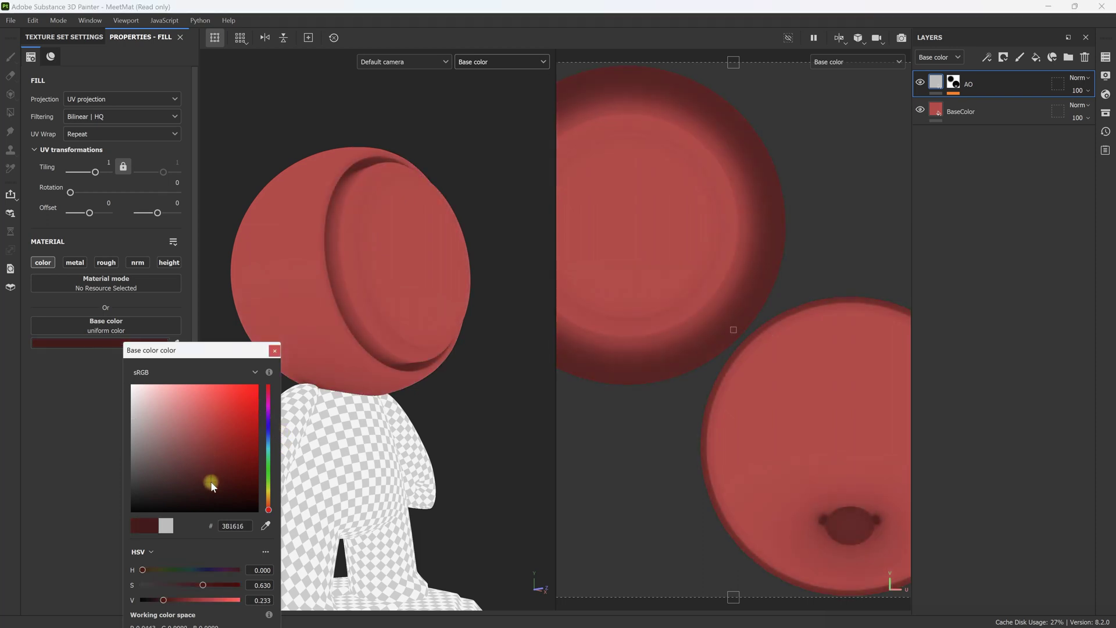
left_click_drag(270, 440, 201, 420)
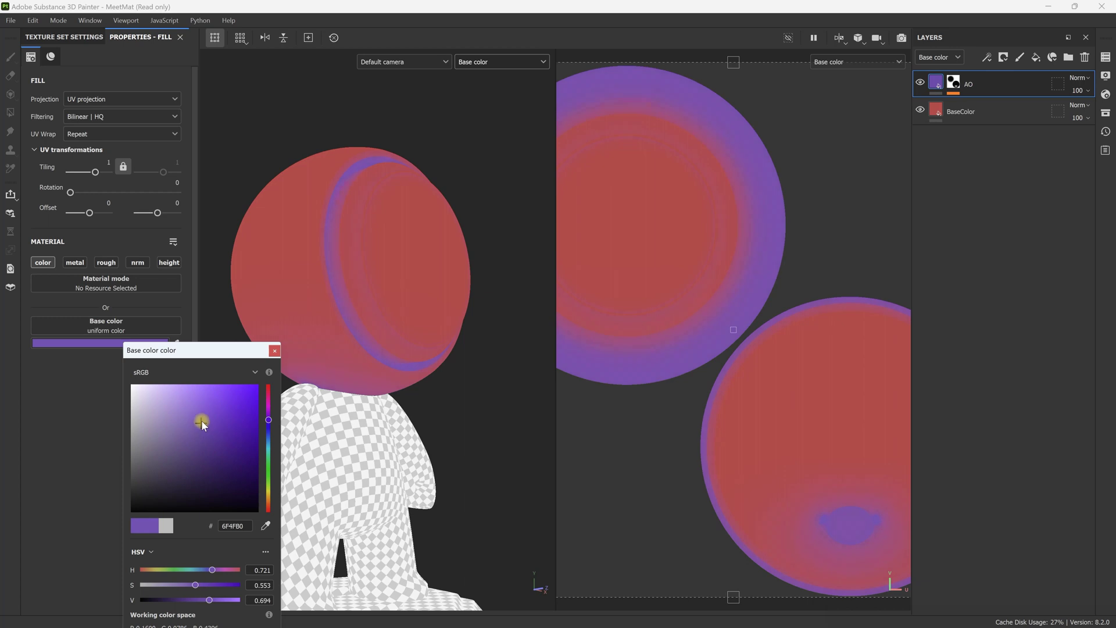
left_click(1085, 80)
left_click(1085, 80)
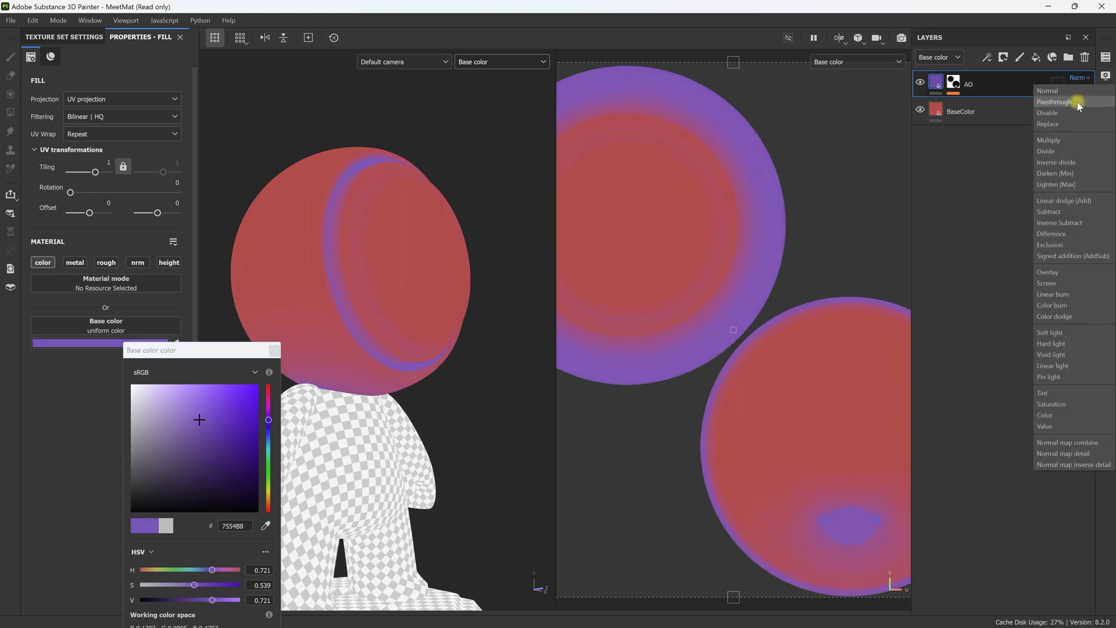
left_click(1071, 144)
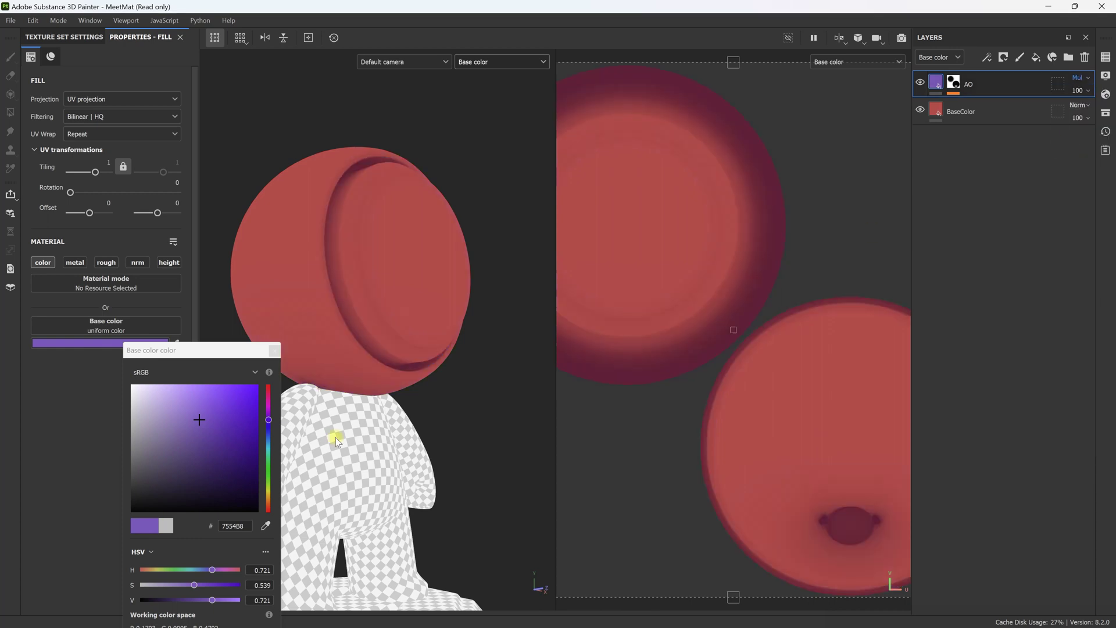
- Lighten the AO layer's base color to the soft purple A088D2
left_click(191, 419)
left_click_drag(190, 419, 176, 408)
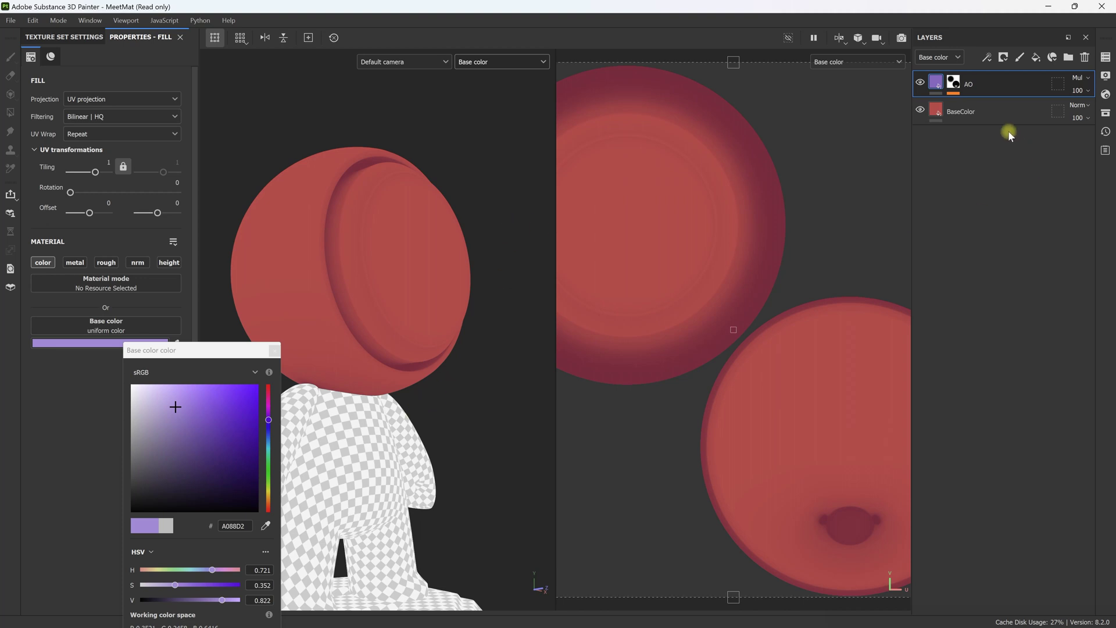
left_click(274, 351)
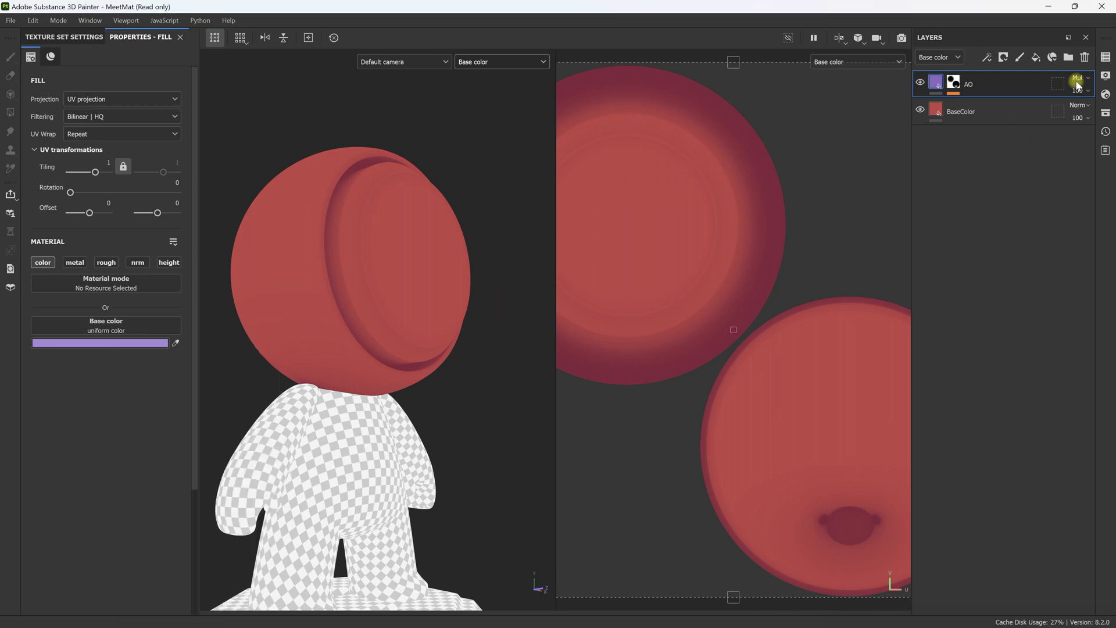
- Add a third, color-only fill layer on top and sample the BaseColor layer's red as its base color
left_click(1037, 58)
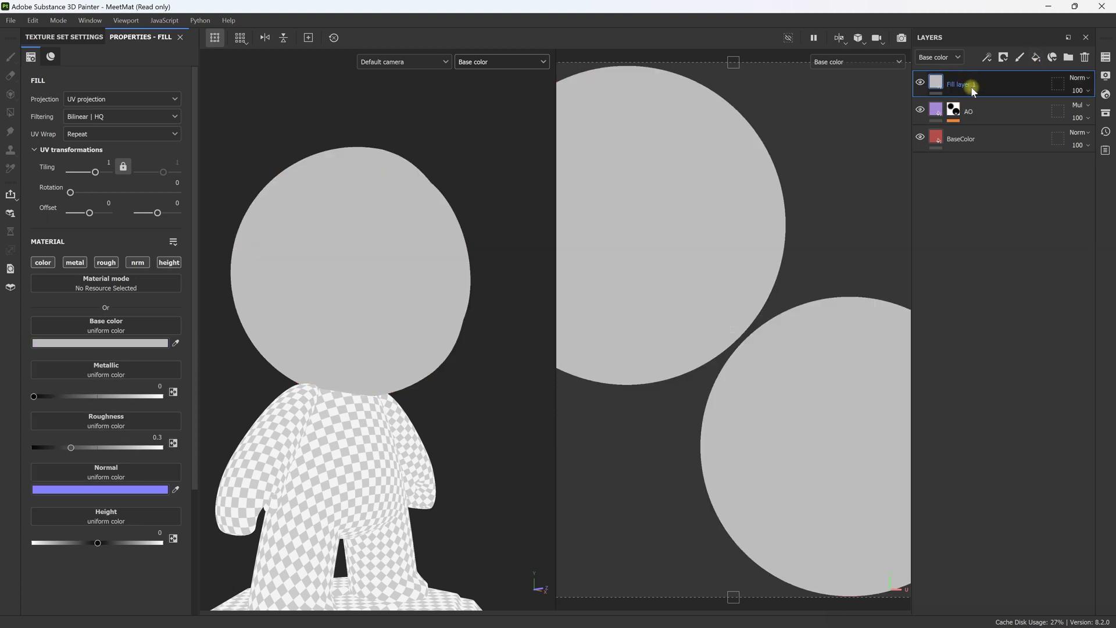
left_click(85, 264)
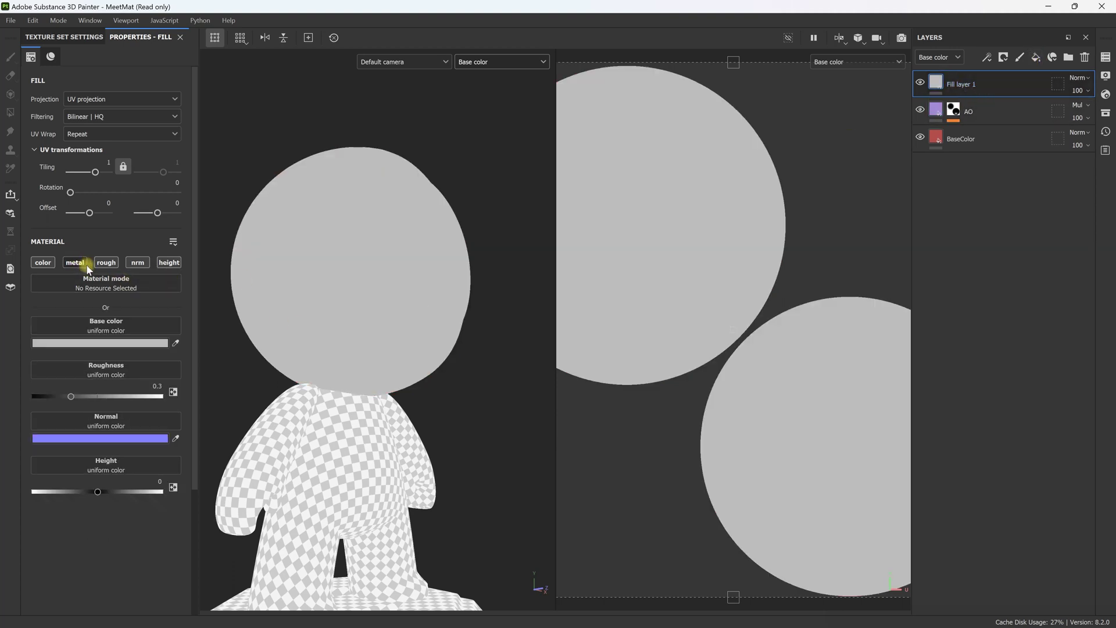
left_click(106, 262)
left_click(138, 263)
left_click(176, 263)
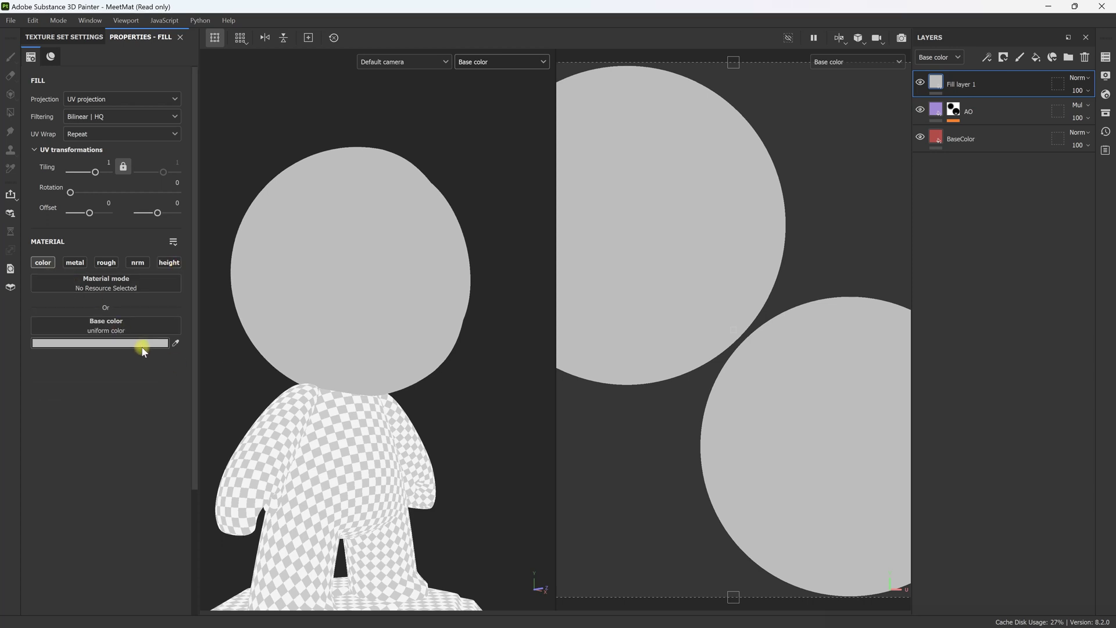
left_click(176, 344)
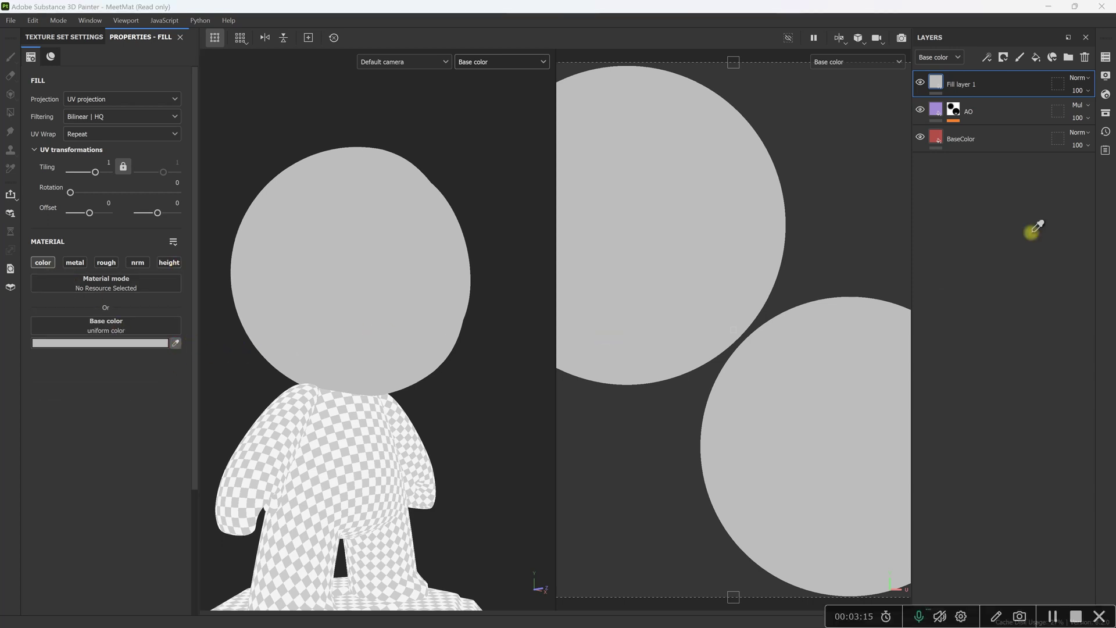
left_click(934, 134)
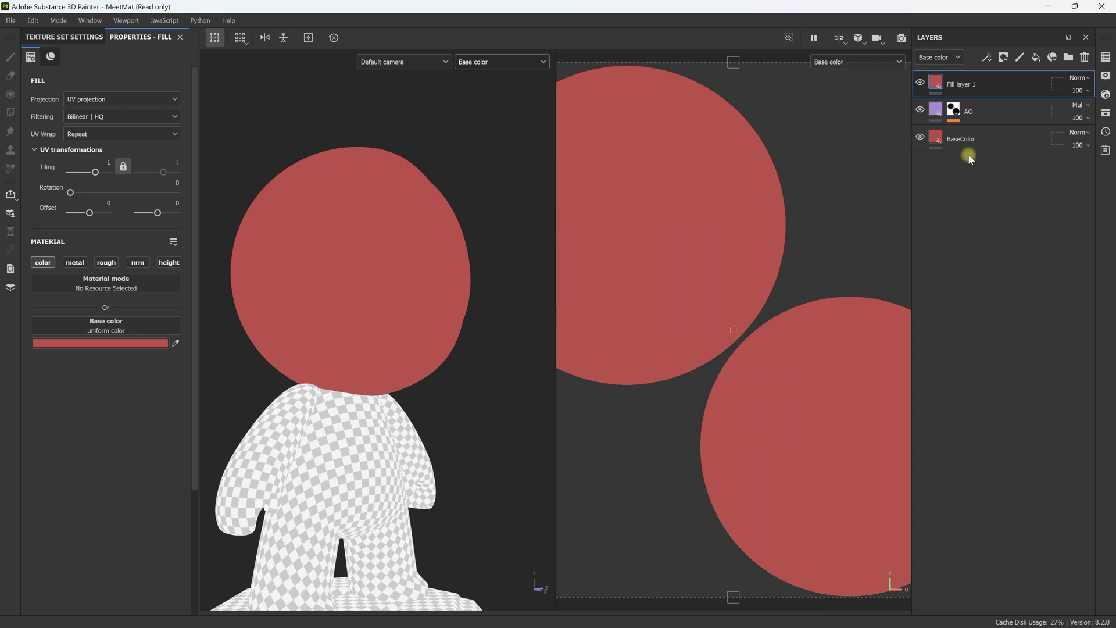
- Lighten the new top fill layer's base color by raising its value to 0.789 and slightly reducing its saturation
left_click(130, 344)
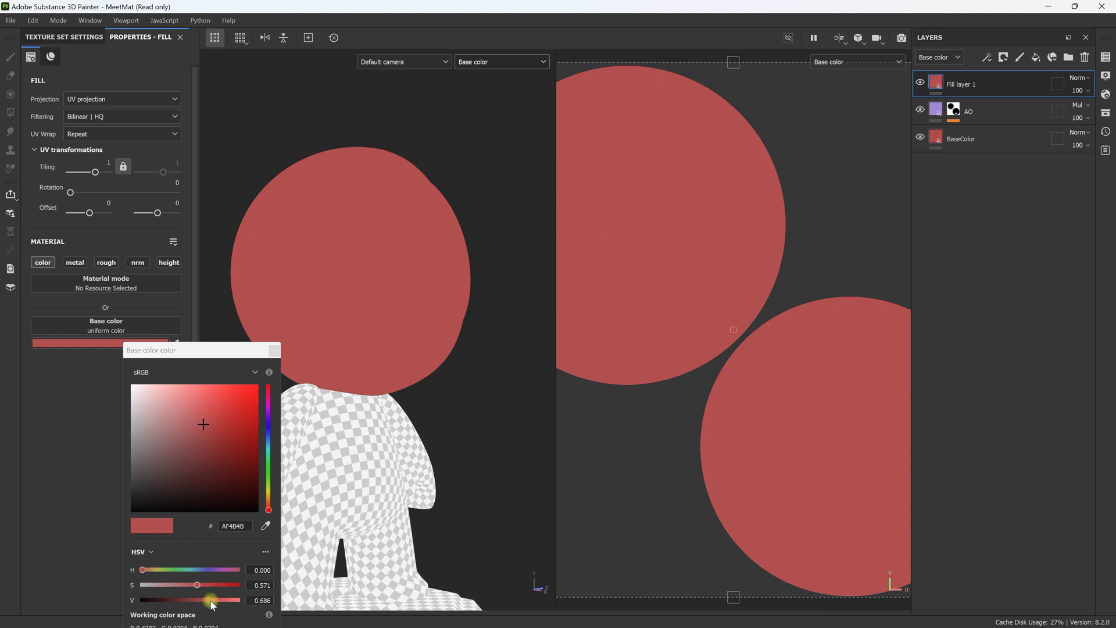
left_click_drag(211, 605, 219, 606)
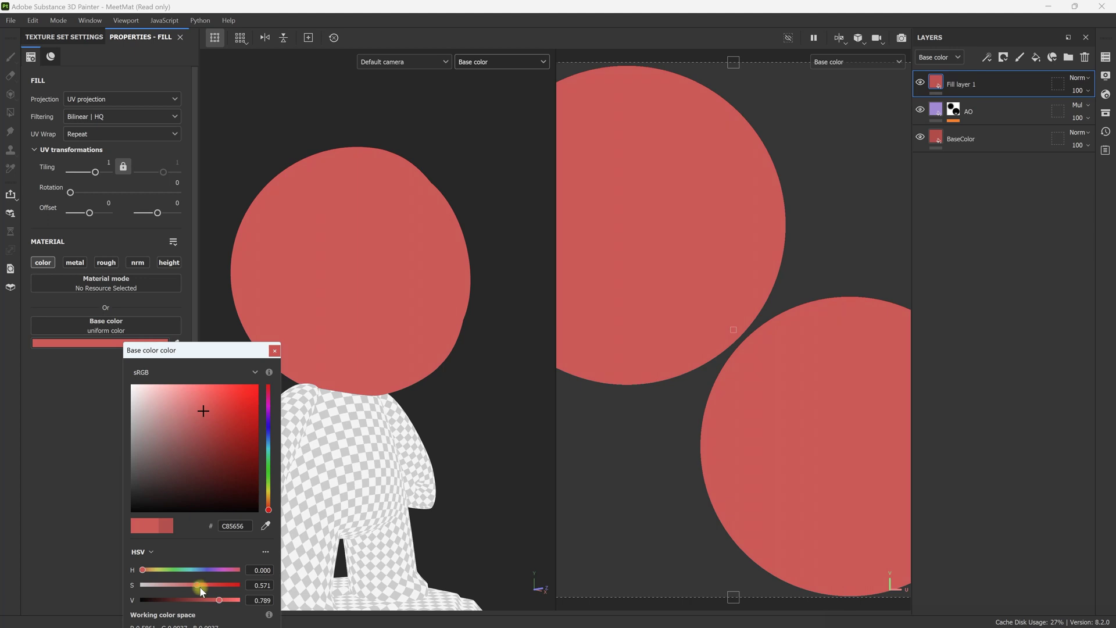
left_click_drag(197, 585, 195, 586)
left_click(274, 350)
left_click(1061, 92)
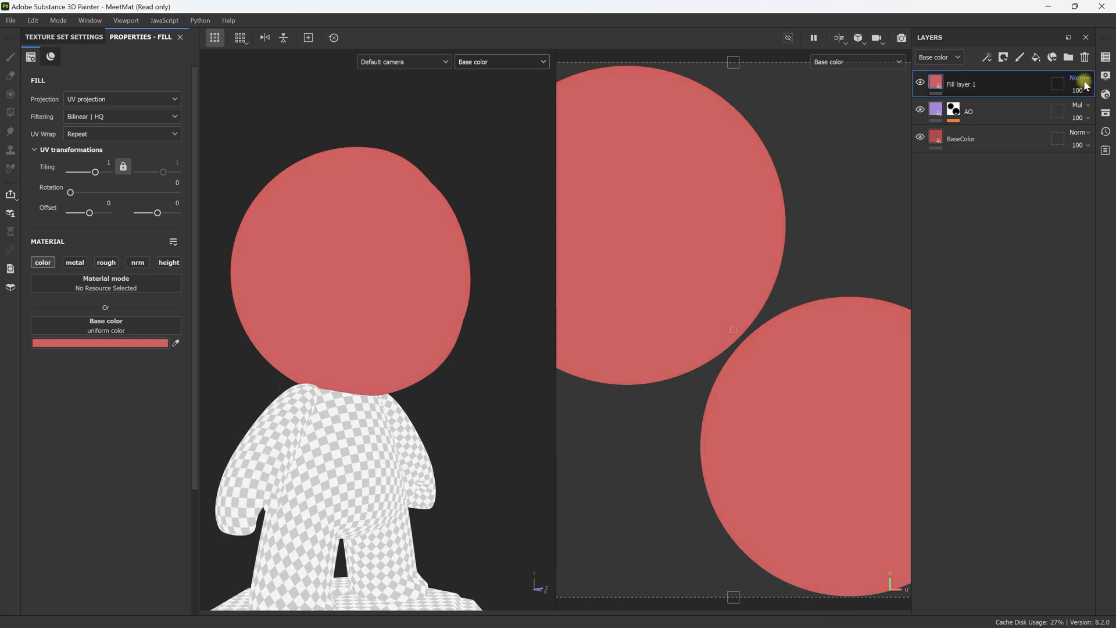
- Add a black mask with a Curvature generator to the light red fill layer
left_click(1004, 56)
left_click(1037, 87)
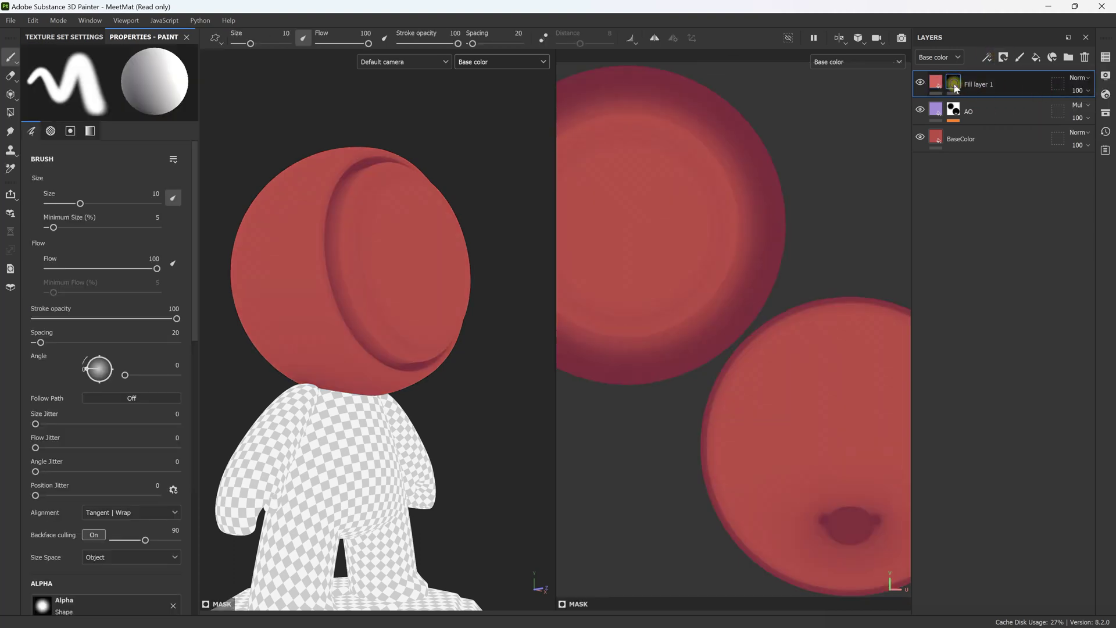
right_click(955, 87)
left_click(1024, 464)
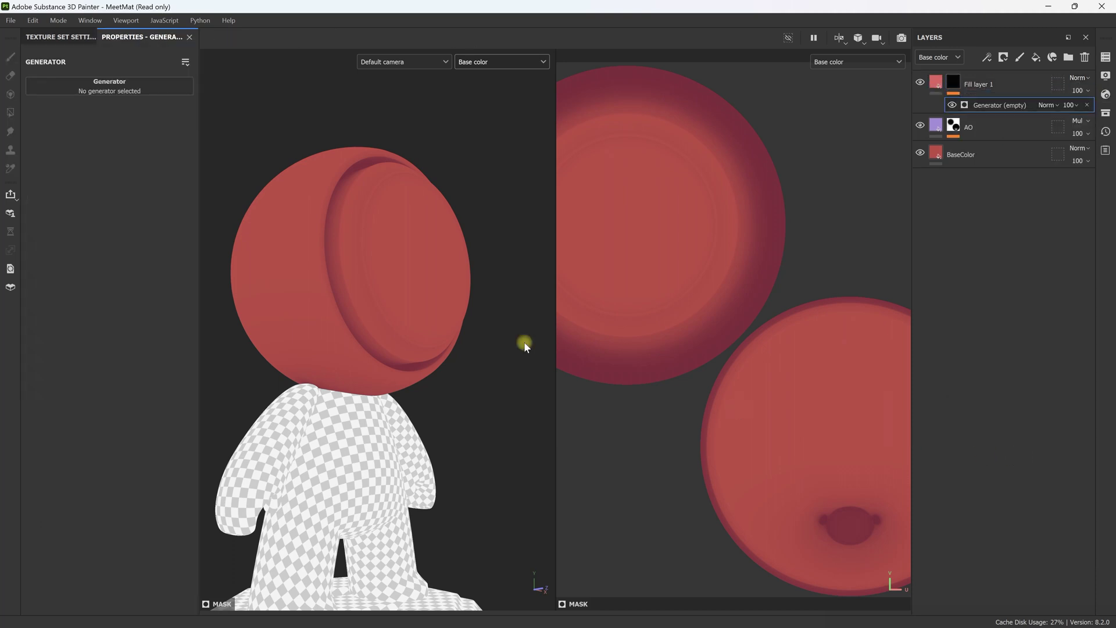
left_click(129, 87)
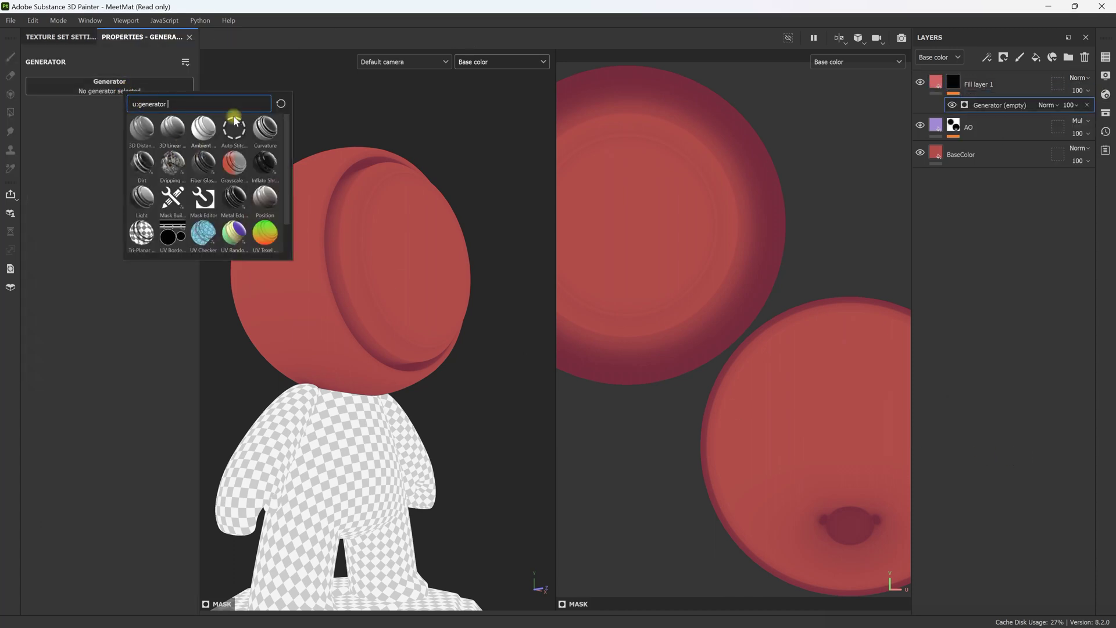
left_click(269, 139)
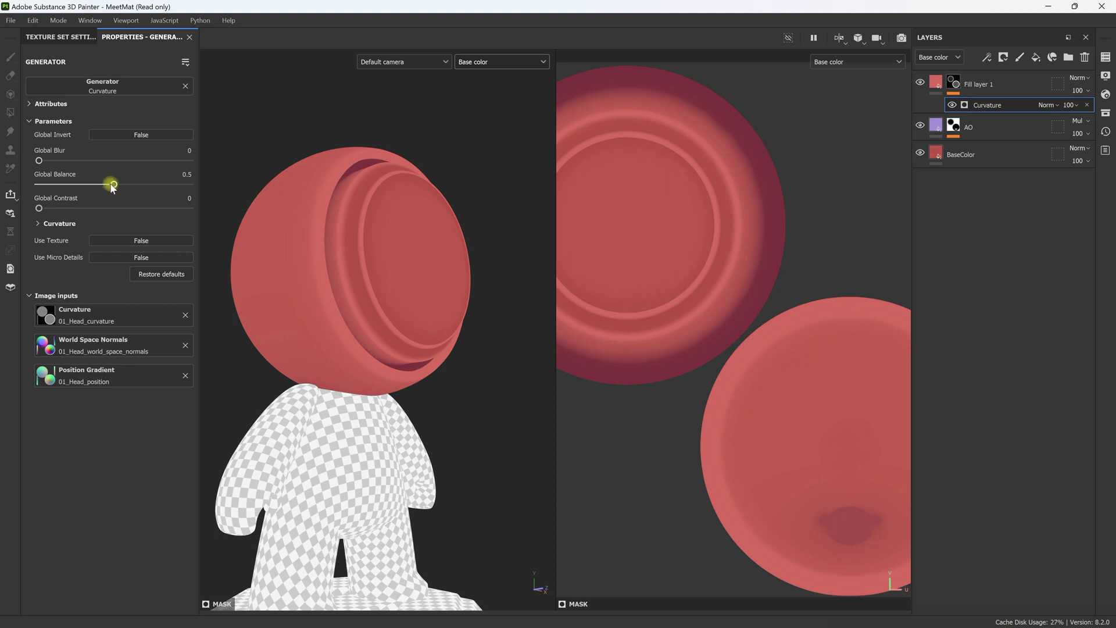
- Set the Curvature generator's Global Balance to 0.12 and rename its fill layer to Curvature
left_click_drag(110, 189, 45, 210)
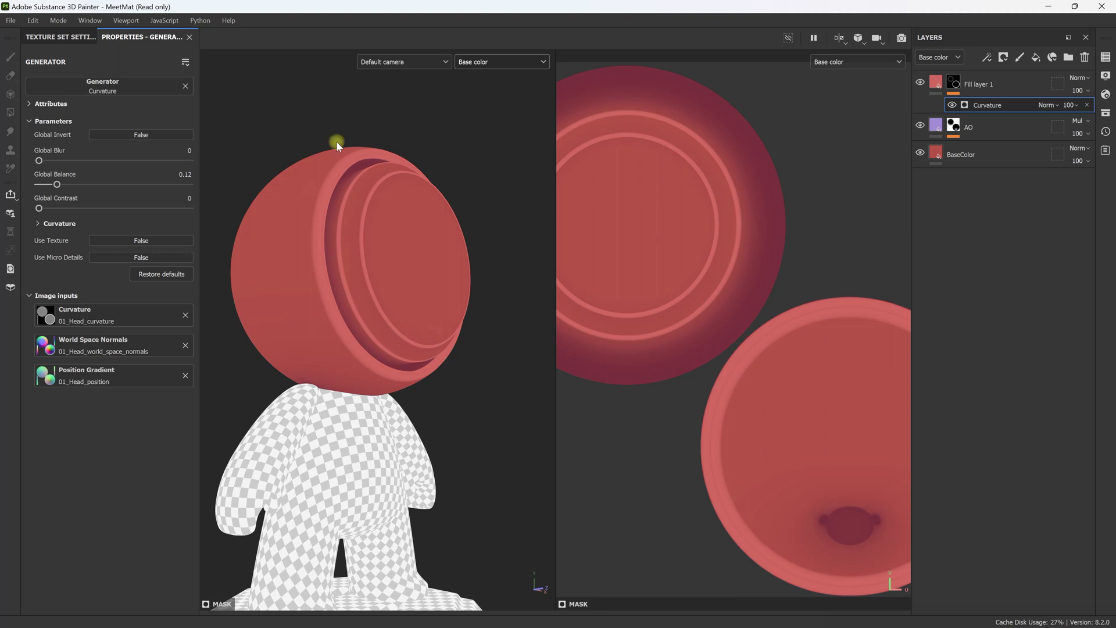
left_click_drag(484, 307, 564, 248, "alt")
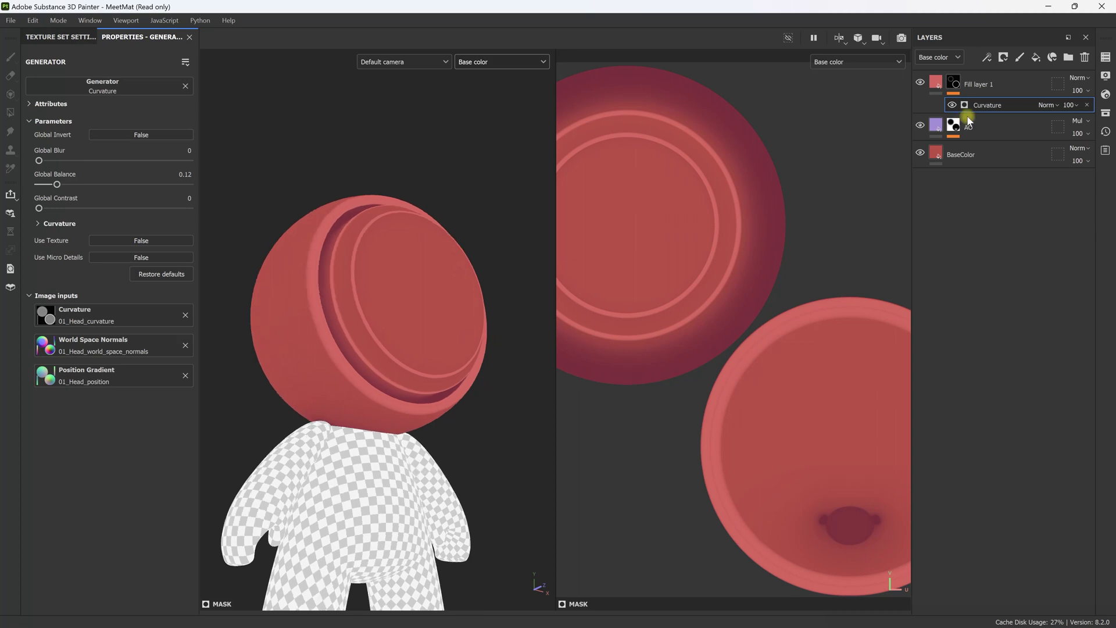
double_click(979, 88)
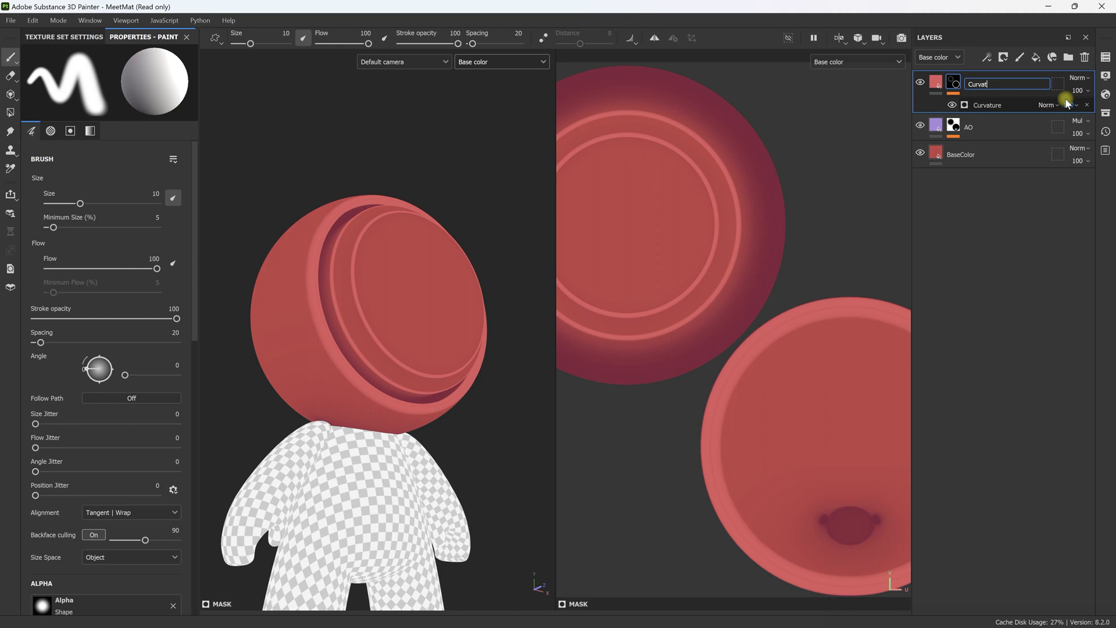
key("Return")
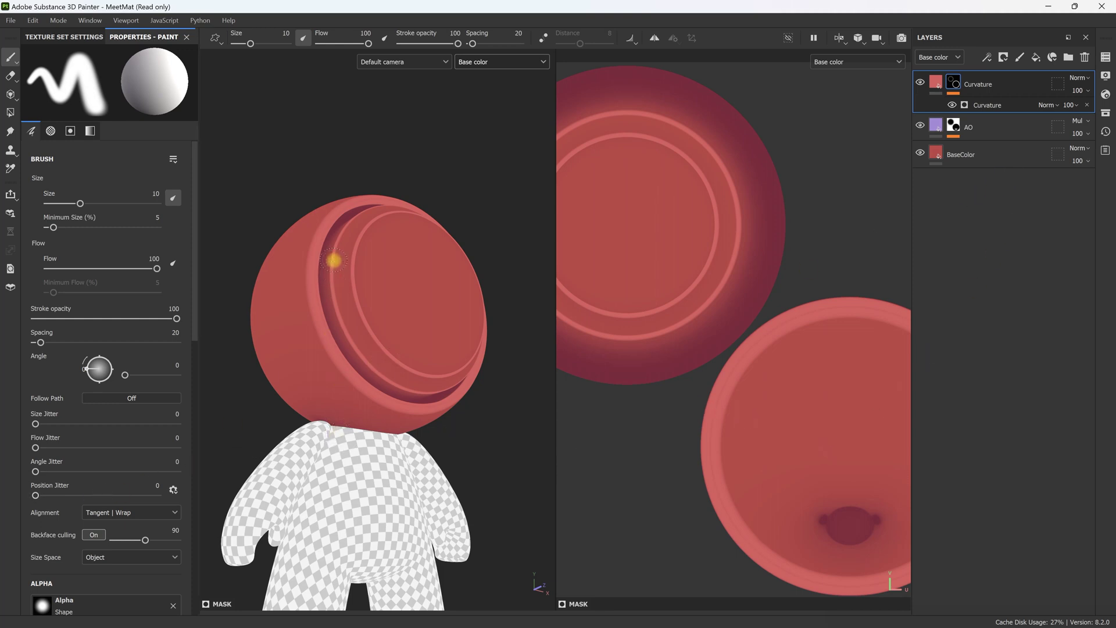
- Add a new fill layer above the Curvature layer and keep only its color channel enabled
left_click(1037, 57)
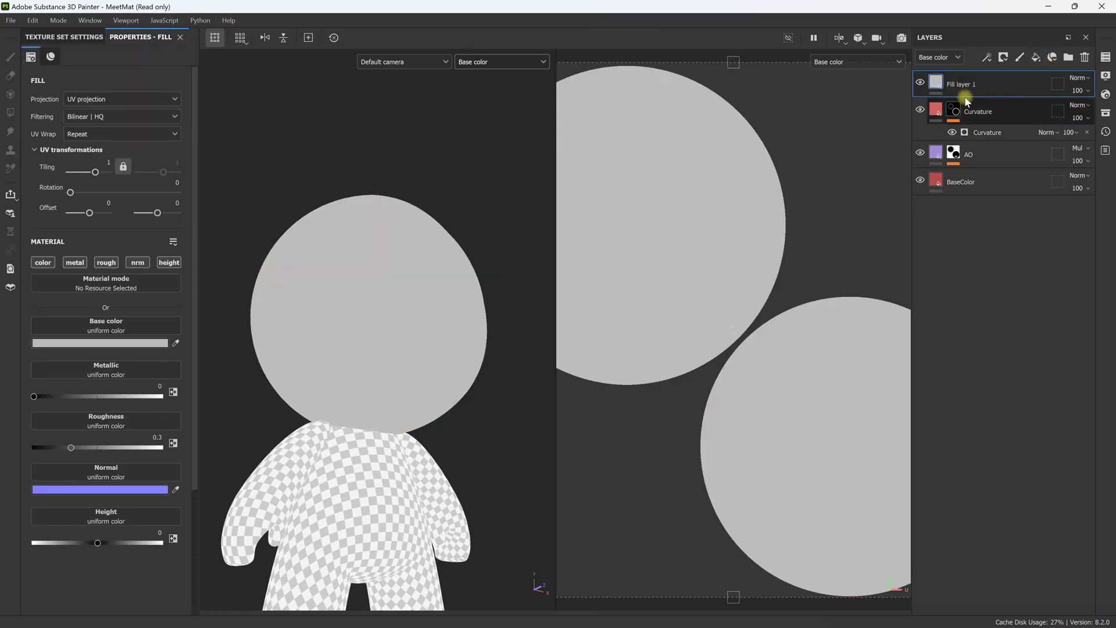
left_click(73, 263)
left_click(107, 263)
left_click(138, 263)
left_click(169, 263)
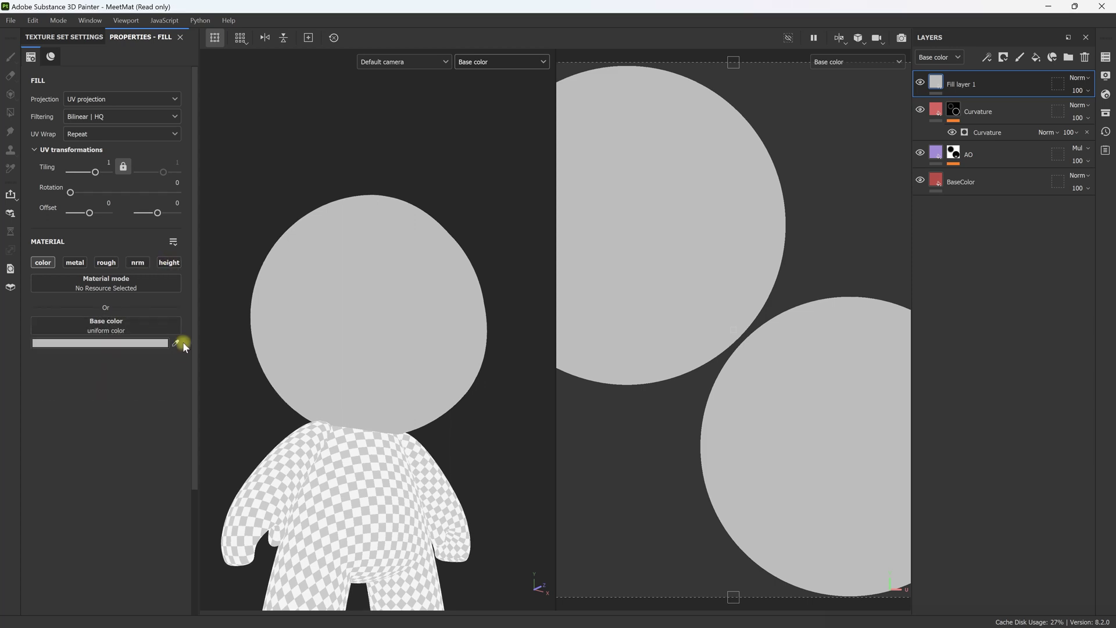
- Sample the AO layer's purple as the new fill layer's base color and set its blend mode to Multiply
left_click(177, 344)
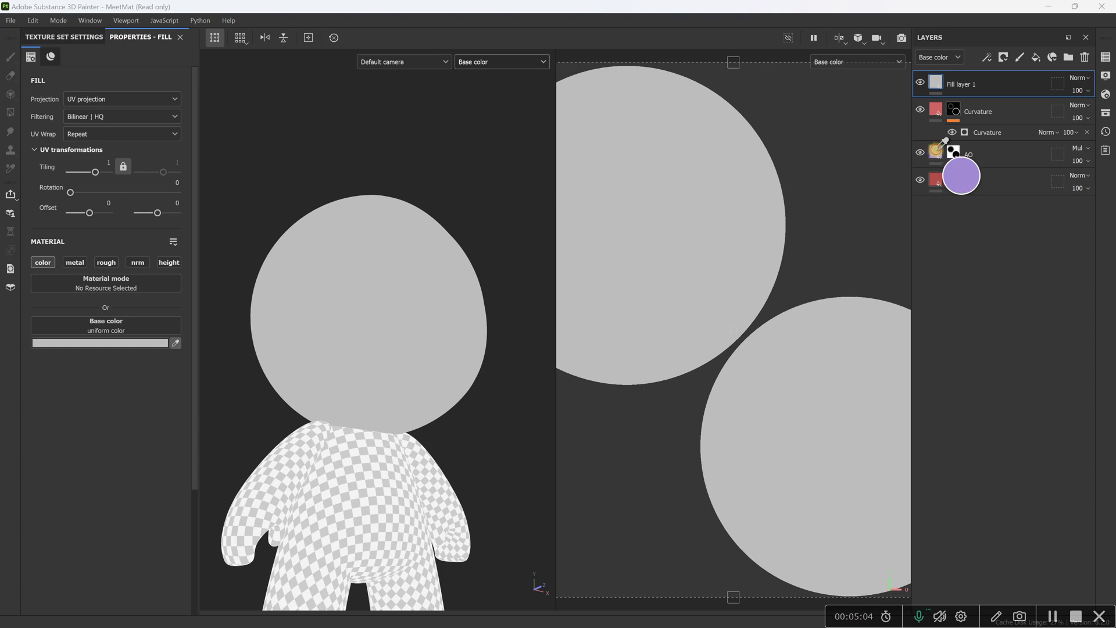
left_click(938, 145)
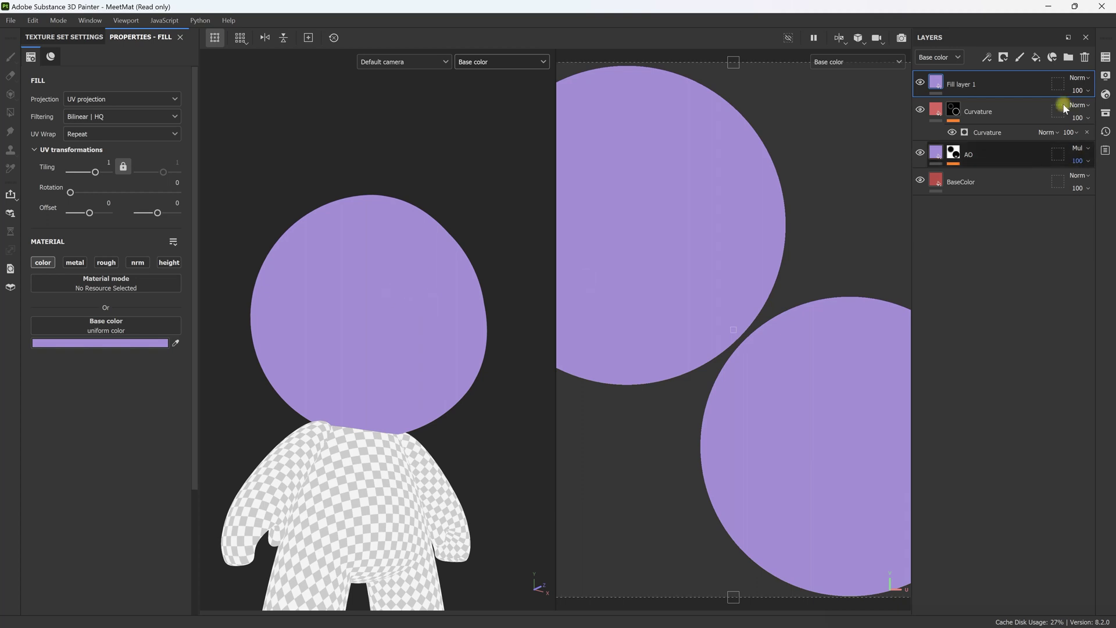
left_click(1081, 78)
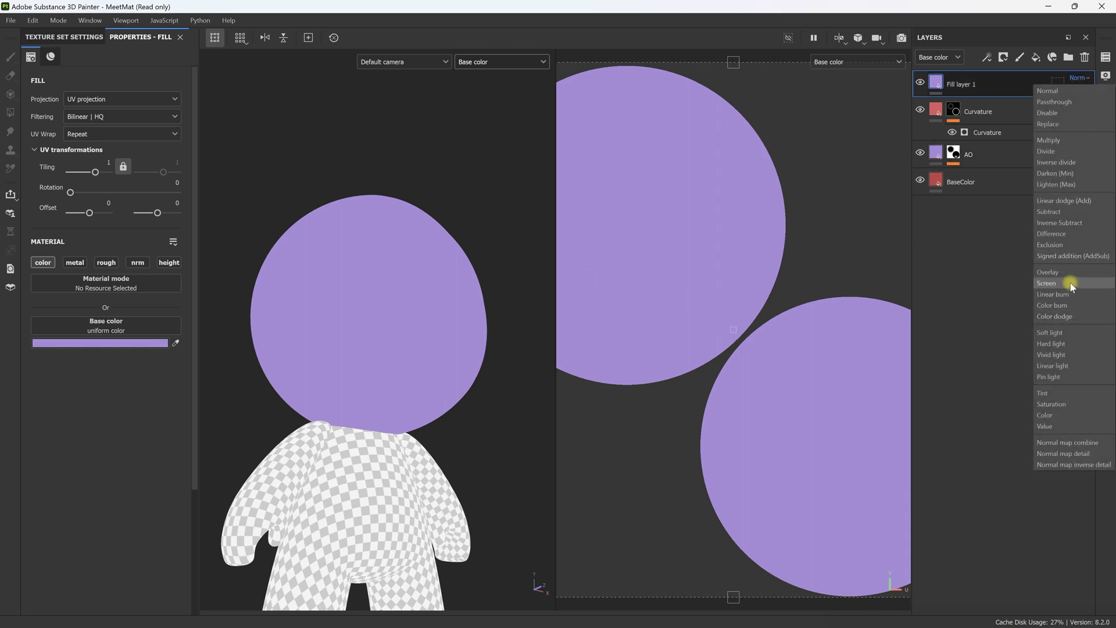
left_click(1070, 145)
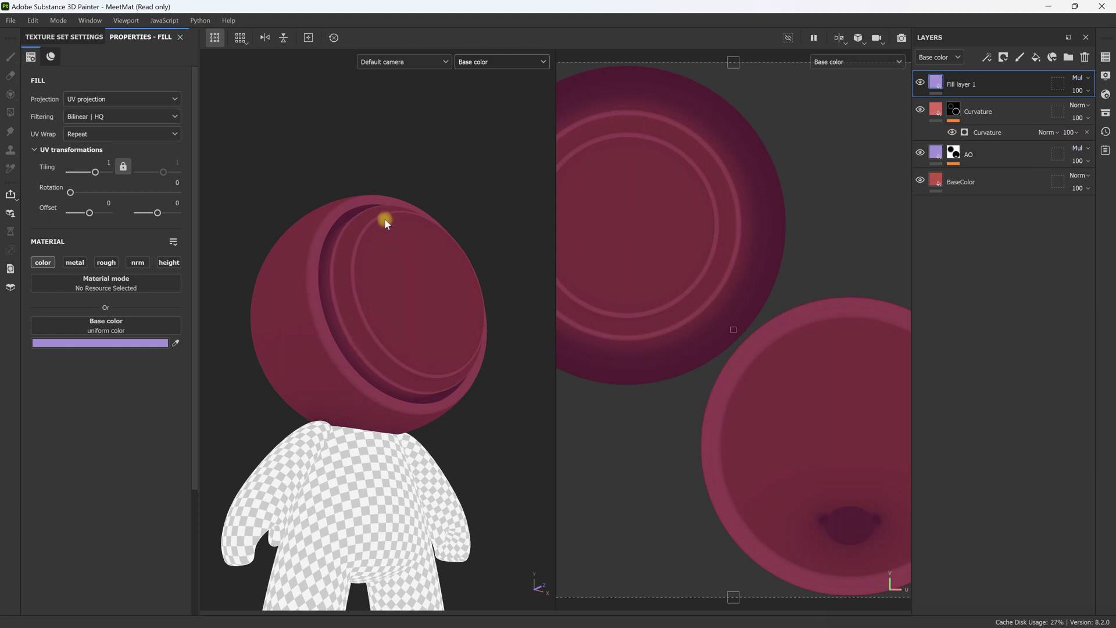
- Add a black mask with a Position generator to the purple top fill layer
left_click(1011, 62)
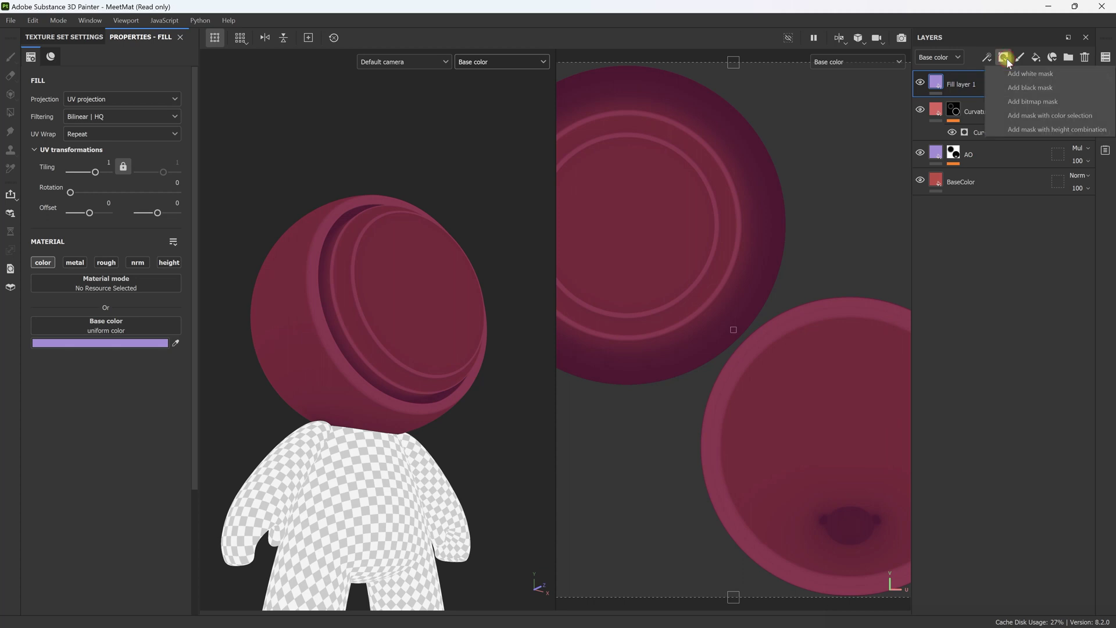
left_click(1045, 90)
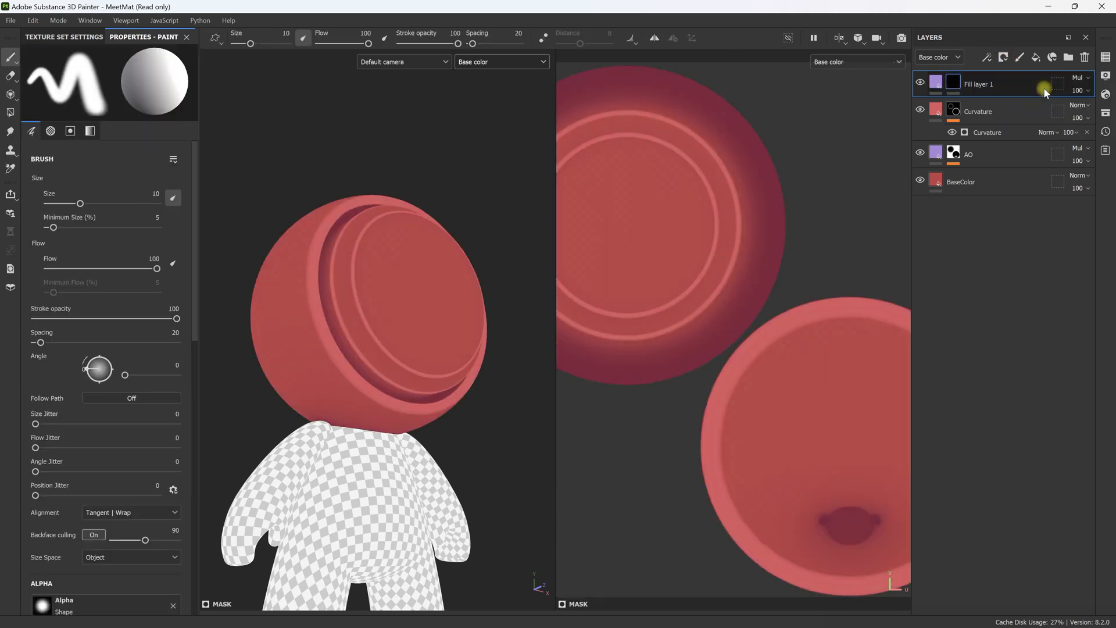
right_click(958, 85)
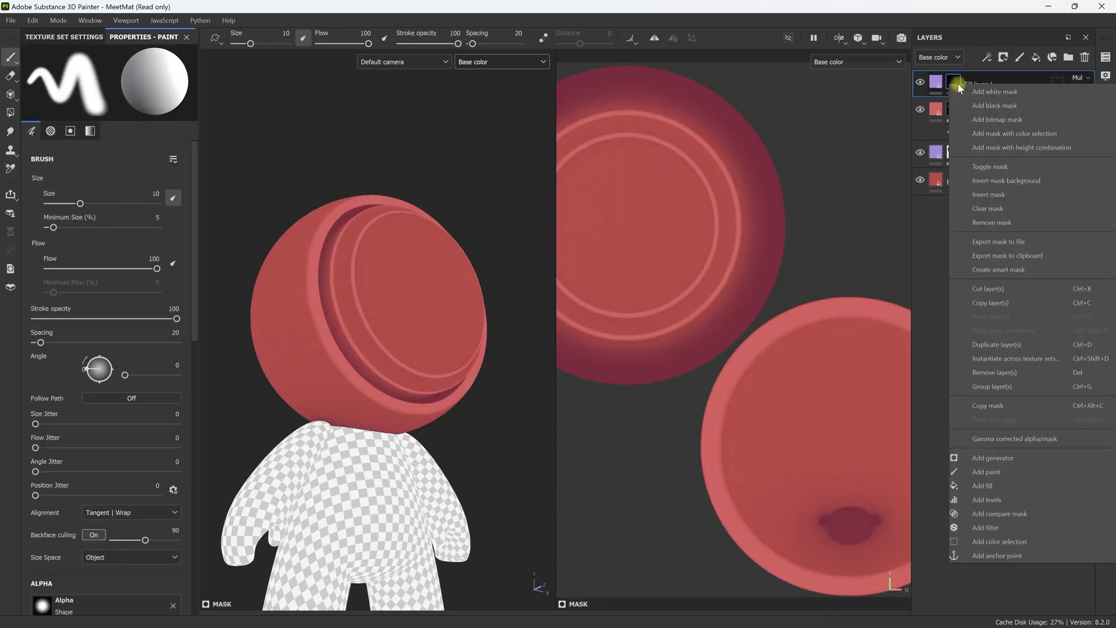
left_click(1020, 455)
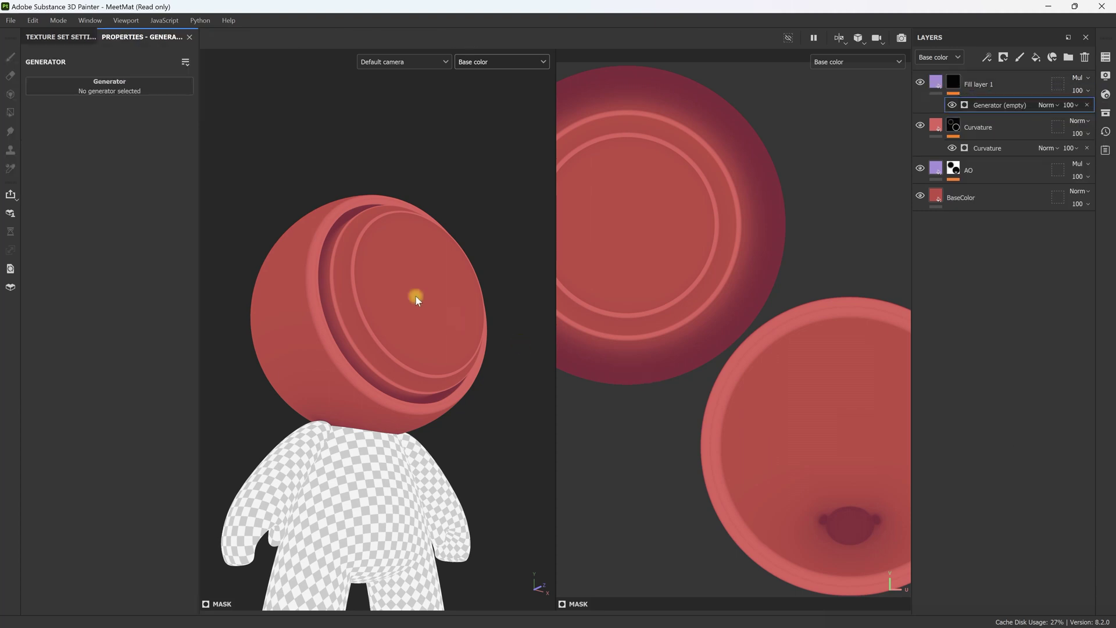
left_click(122, 92)
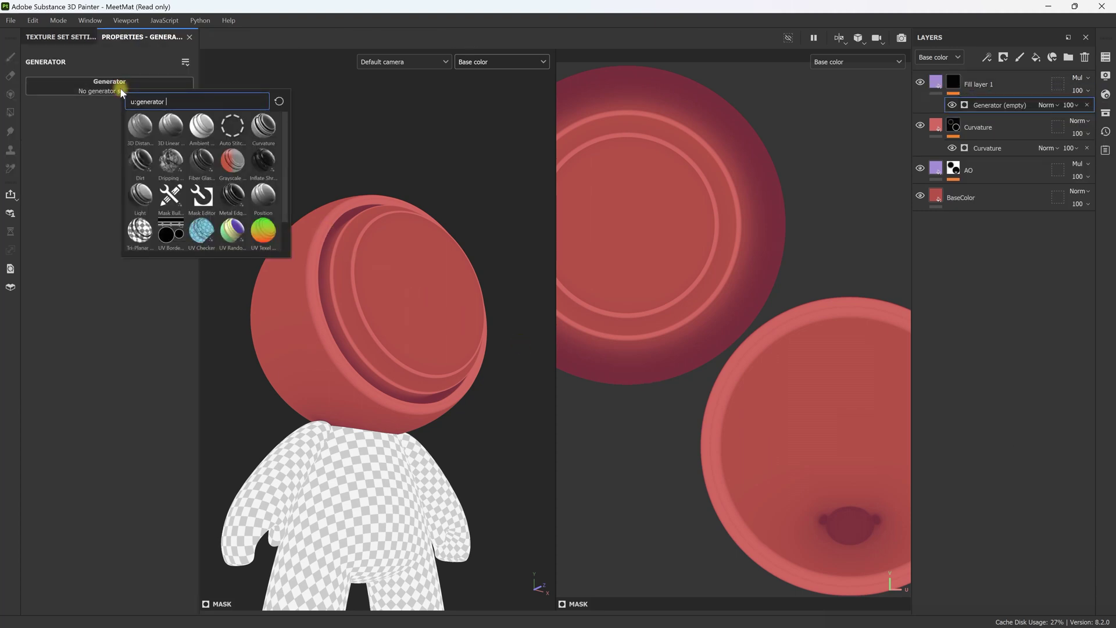
left_click(264, 196)
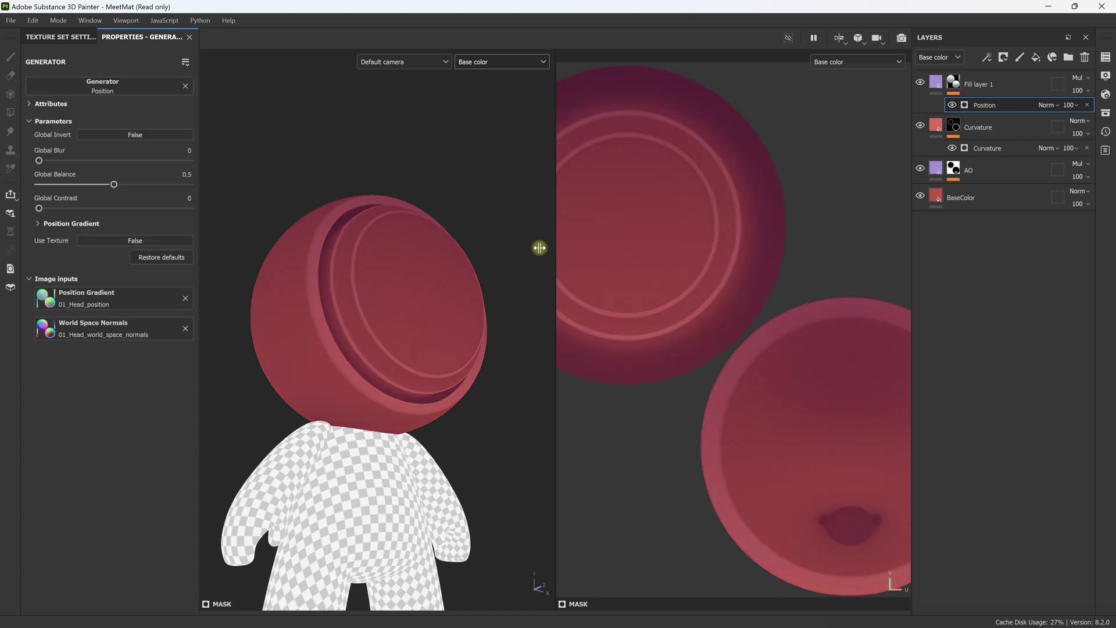
- Set the Position generator's Global Invert to True and inspect the gradient on the head
left_click(140, 136)
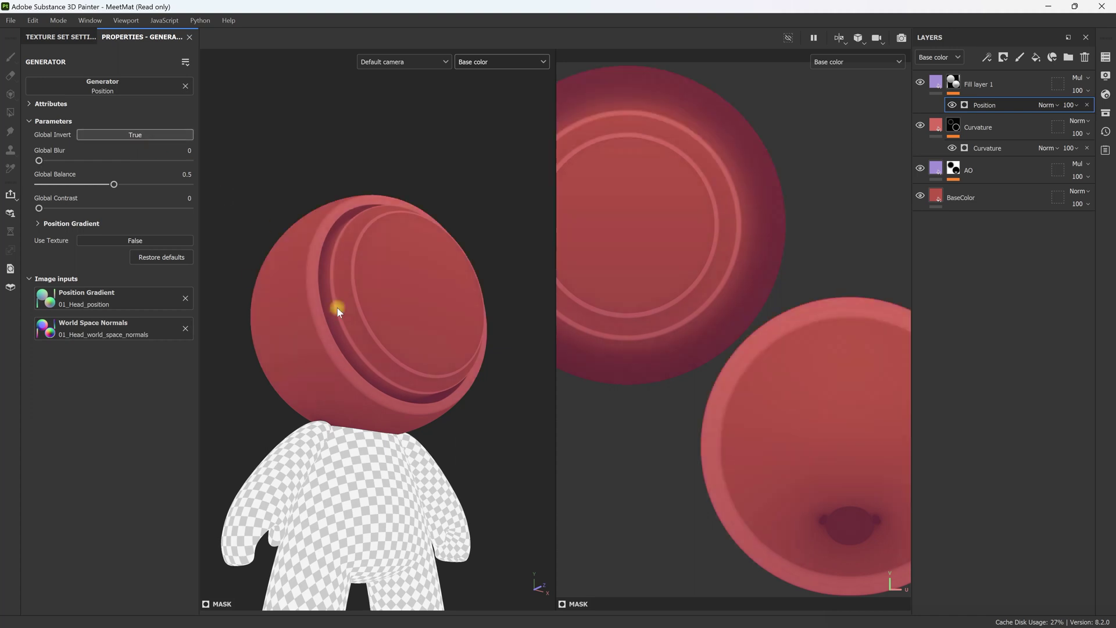
mouse_move(409, 347)
left_mouse_down("alt")
mouse_move(480, 373)
mouse_move(408, 330)
mouse_move(404, 340)
left_mouse_up("alt")
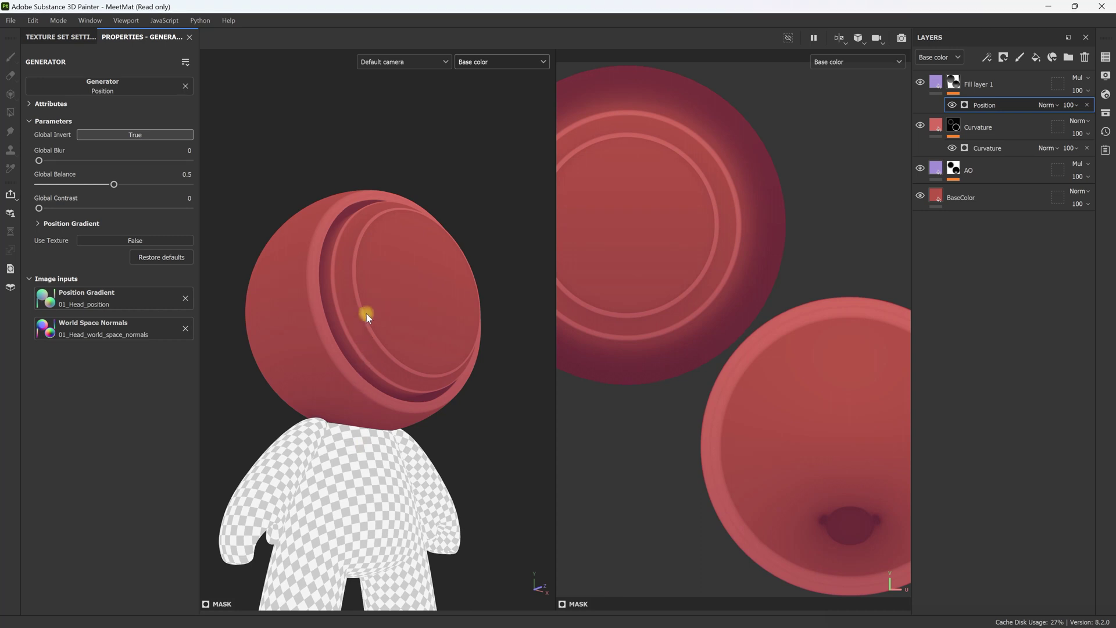
left_click_drag(361, 224, 291, 273, "alt")
- Set the Position generator's Global Contrast to 0.56 and Global Balance to 0.4
mouse_move(40, 208)
left_mouse_down()
mouse_move(169, 214)
mouse_move(142, 221)
mouse_move(119, 186)
mouse_move(98, 199)
left_mouse_up()
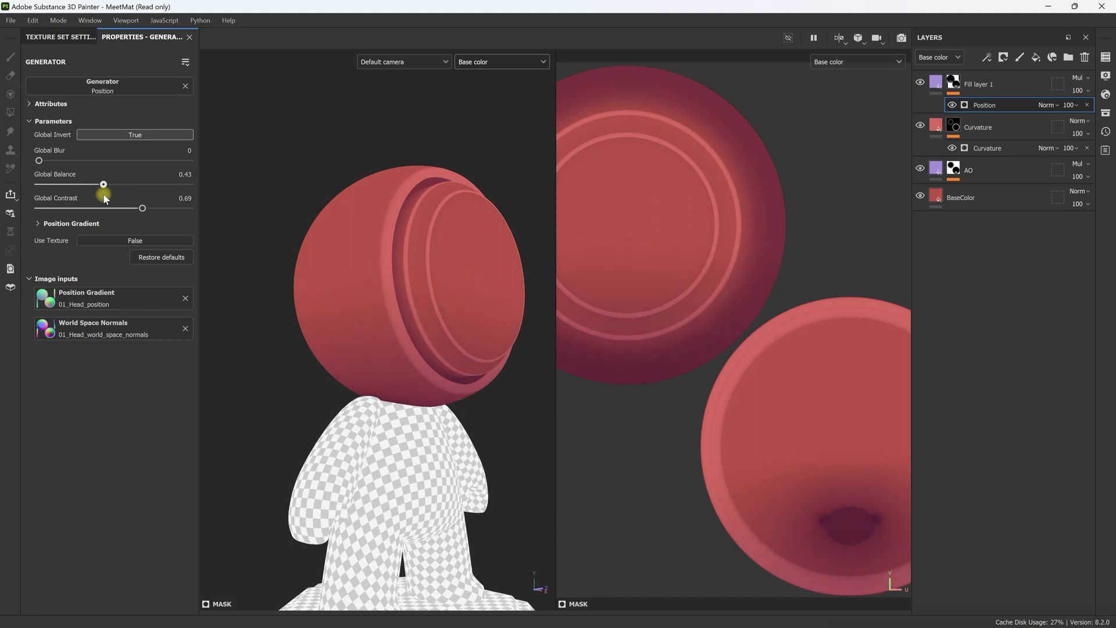
left_click(145, 209)
left_click_drag(122, 215, 115, 192)
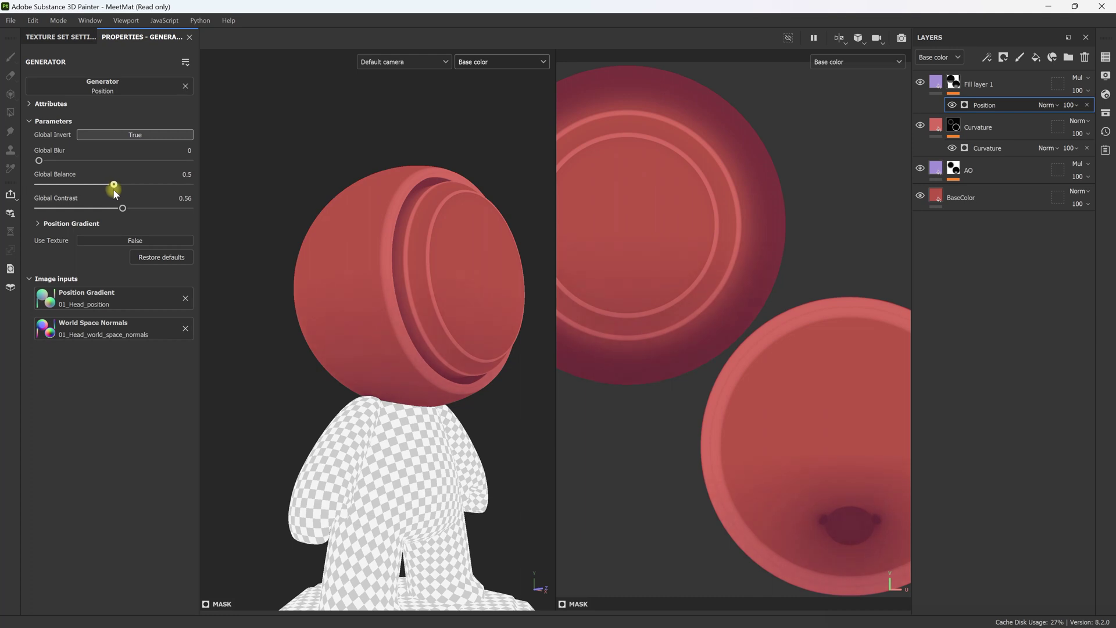
key("super")
left_click(484, 154)
mouse_move(484, 155)
left_mouse_down("alt")
mouse_move(399, 373)
mouse_move(337, 361)
mouse_move(539, 347)
mouse_move(456, 304)
mouse_move(436, 308)
left_mouse_up("alt")
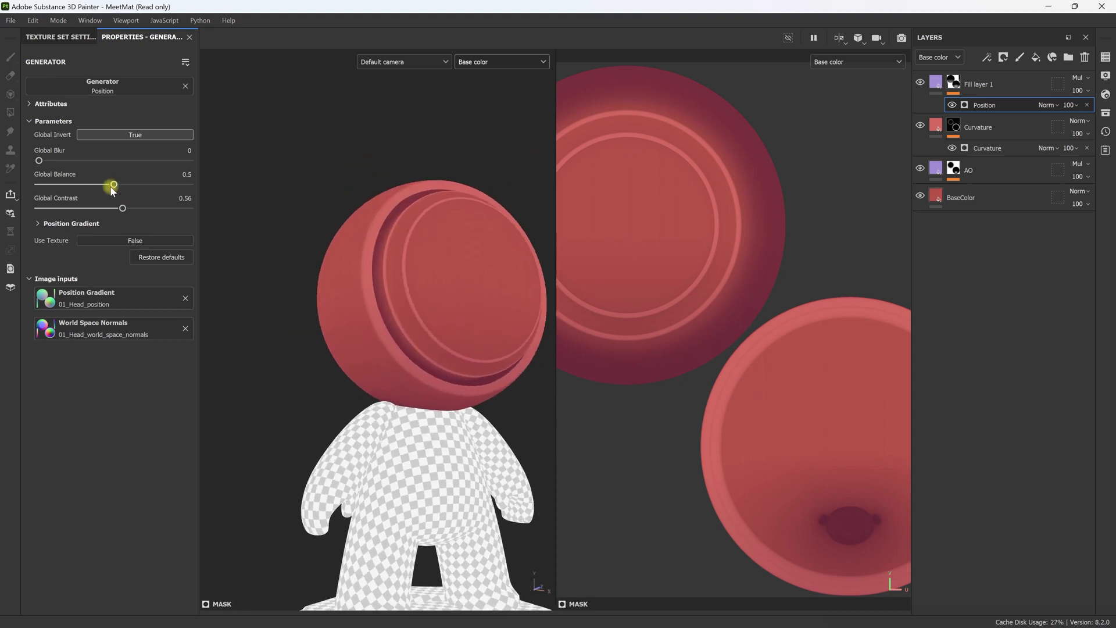
mouse_move(112, 182)
left_mouse_down()
mouse_move(125, 187)
mouse_move(83, 208)
mouse_move(93, 209)
left_mouse_up()
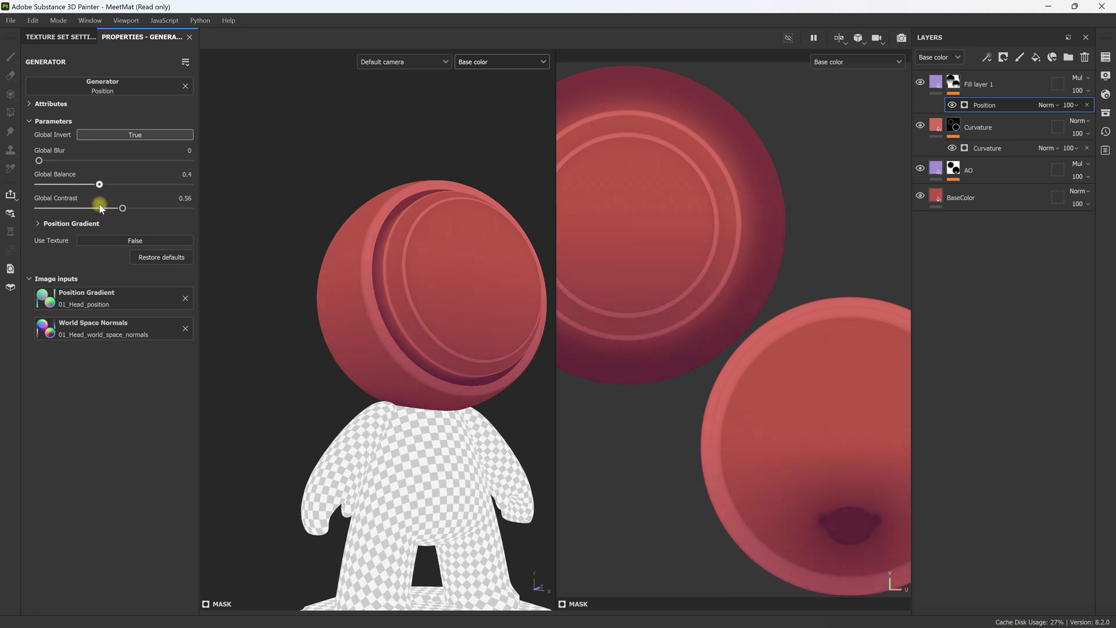
- Shift the position-masked top fill layer's base color to the pinkish purple C88AD3
left_click(936, 82)
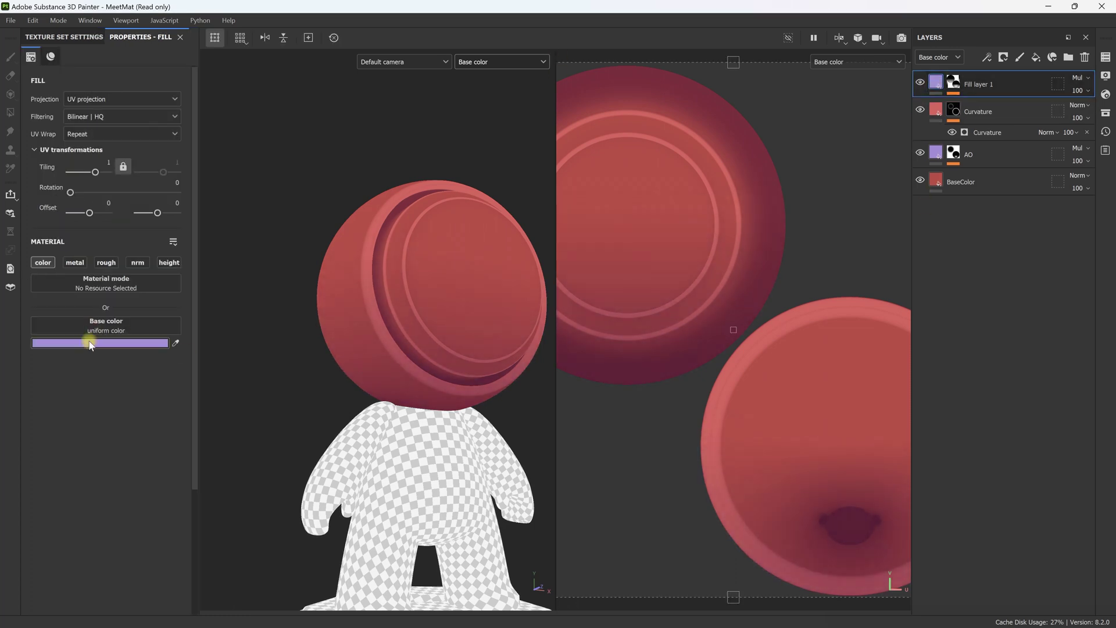
left_click(85, 348)
left_click_drag(268, 414, 268, 405)
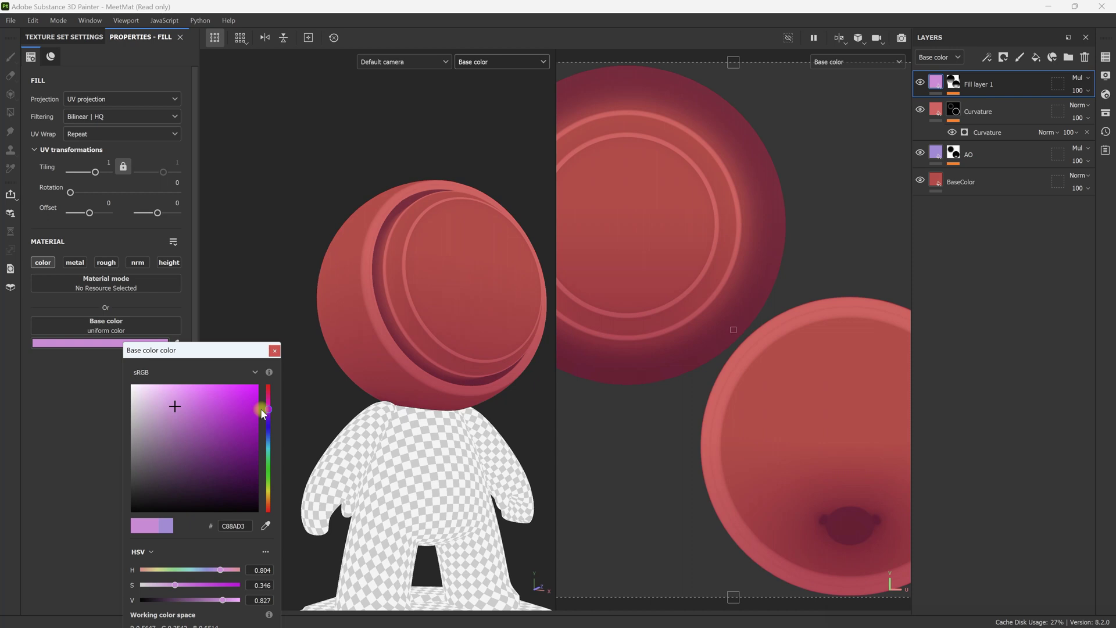
- Sample the top fill layer's pinkish purple as the AO layer's base color and inspect the head
left_click(941, 156)
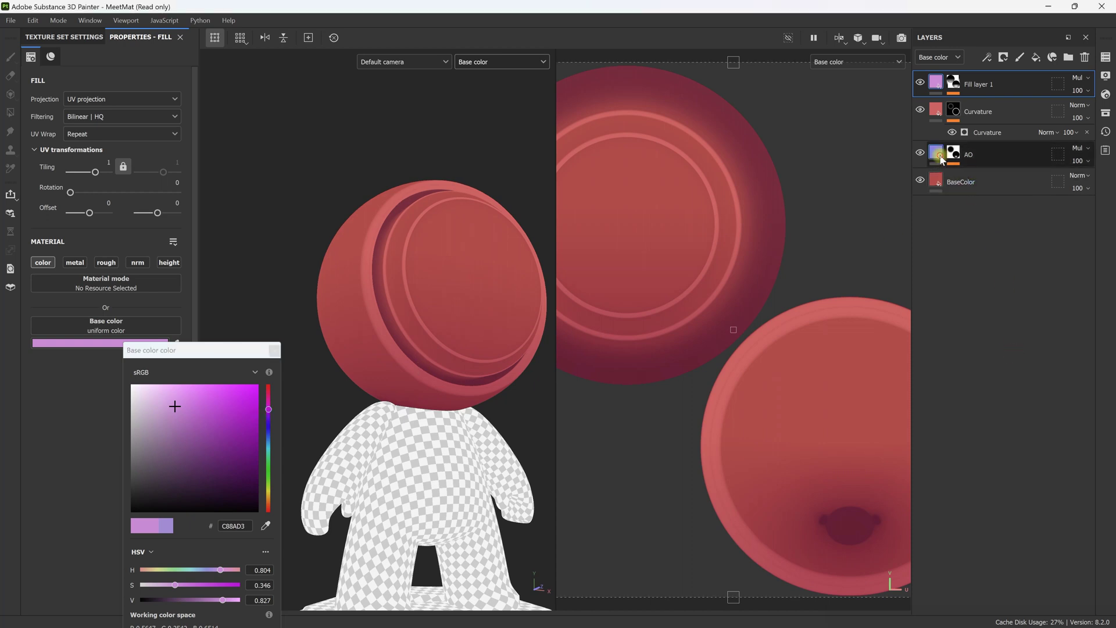
left_click(177, 344)
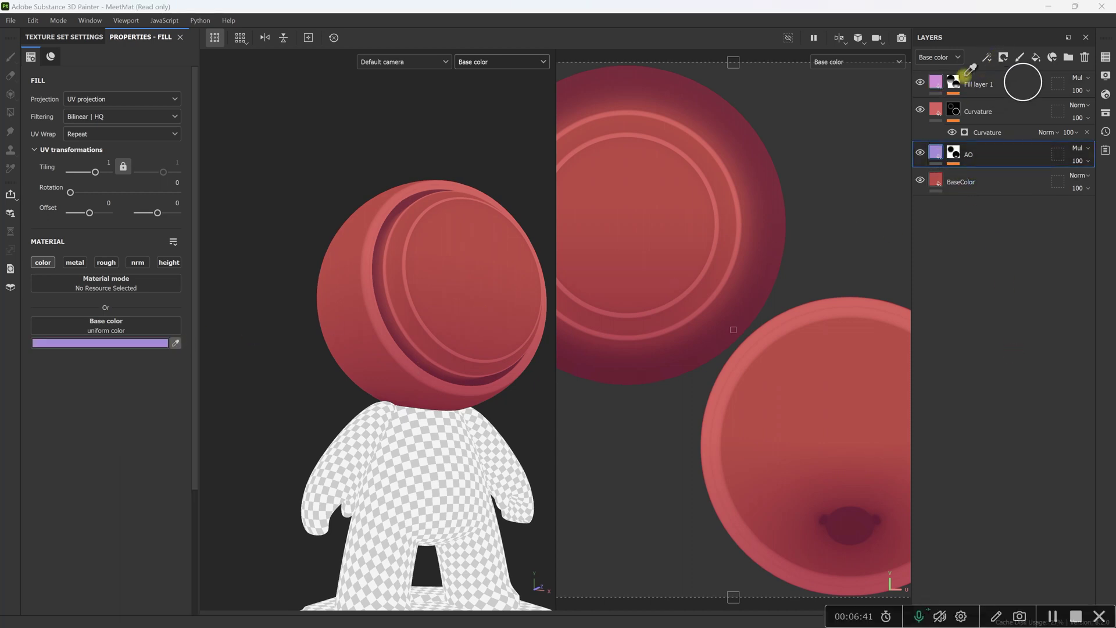
left_click(936, 83)
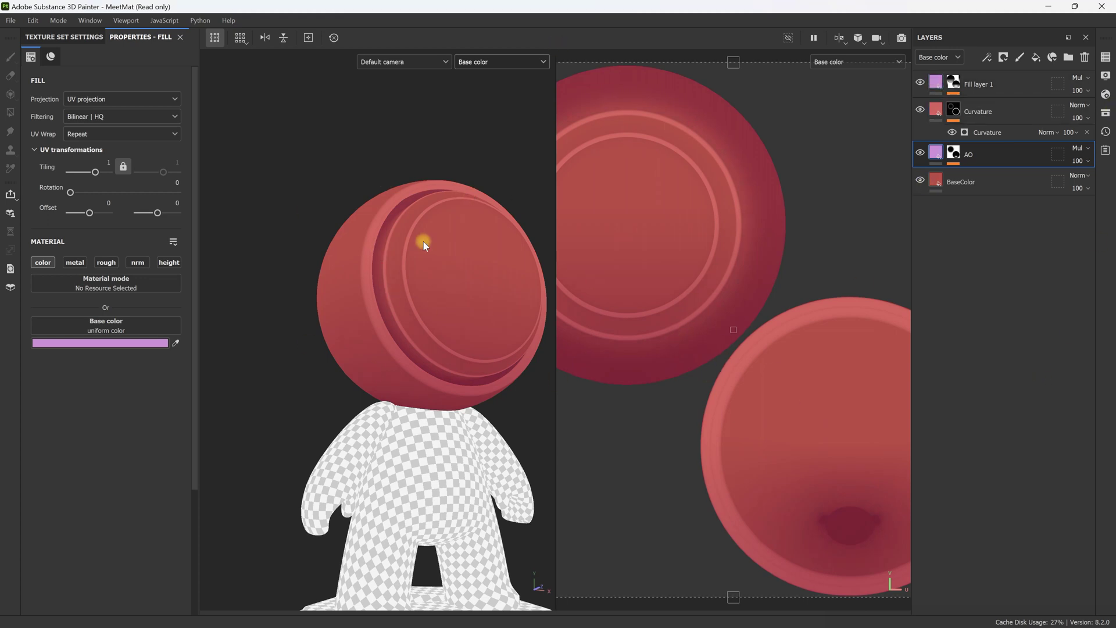
left_click_drag(328, 332, 281, 331, "alt")
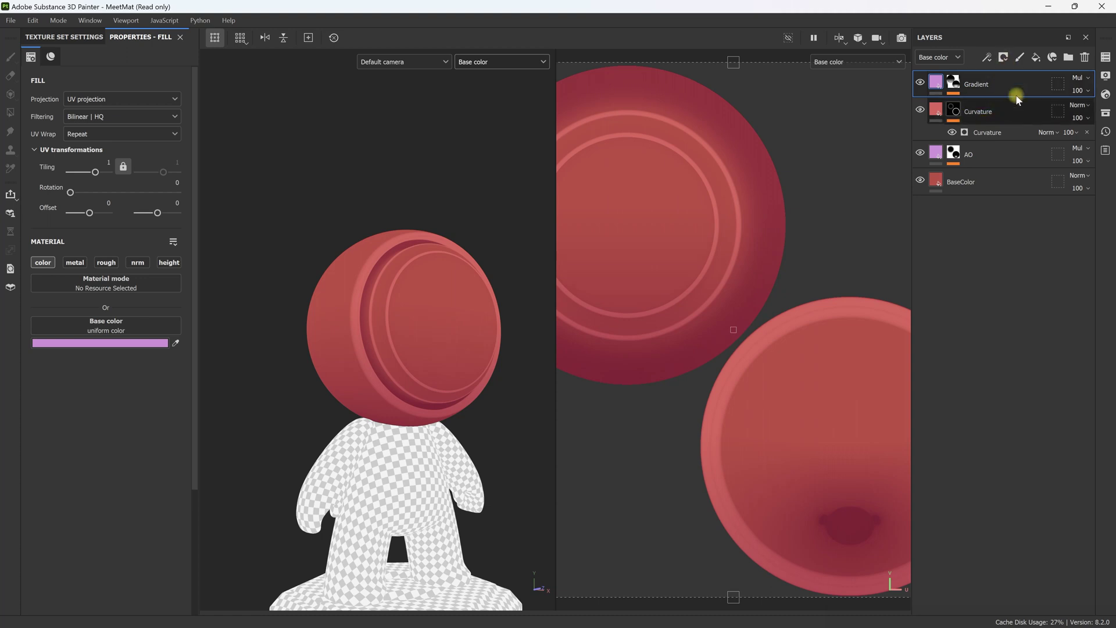
- Add a fill layer above the Gradient layer with only the color channel enabled
left_click(1037, 57)
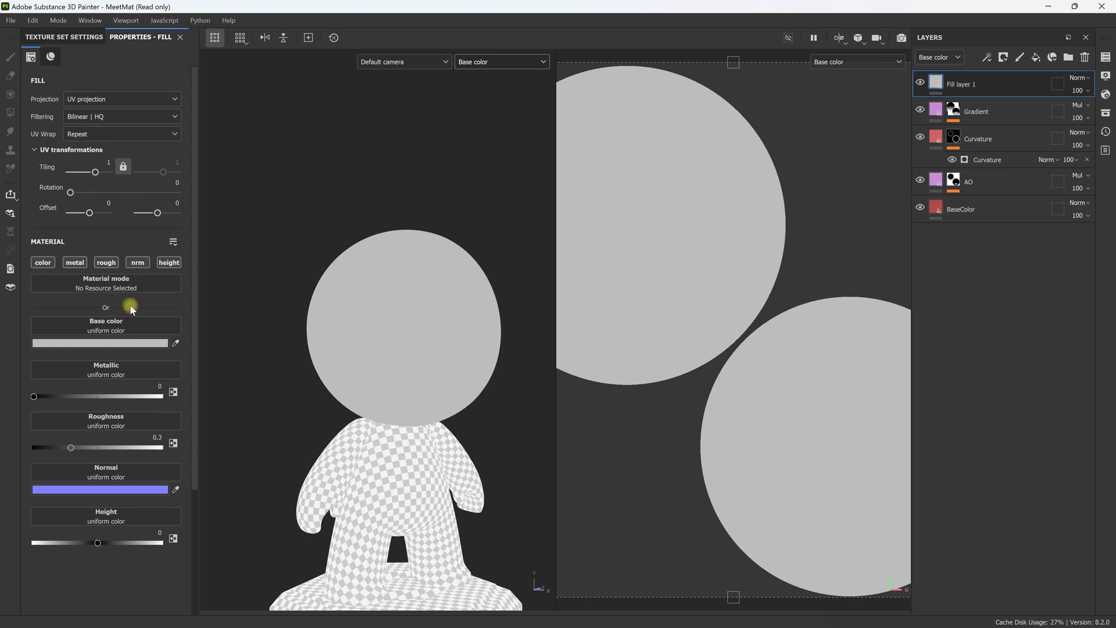
left_click(75, 262)
left_click(117, 262)
left_click(138, 262)
left_click(168, 263)
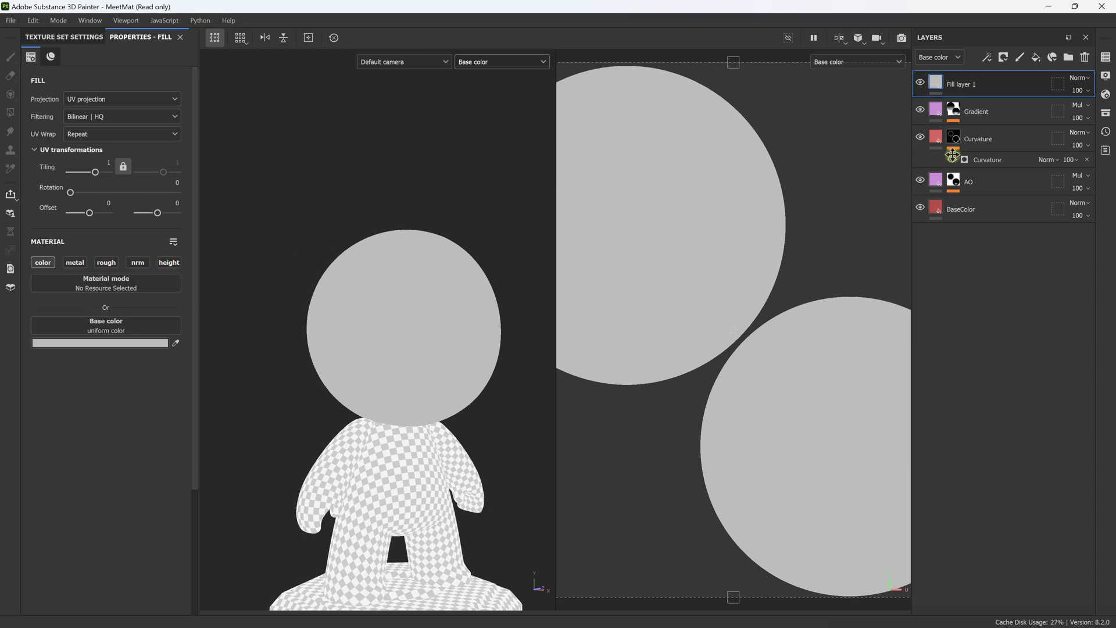
- Add a Baked Lighting Stylized filter to the new top fill layer
right_click(972, 82)
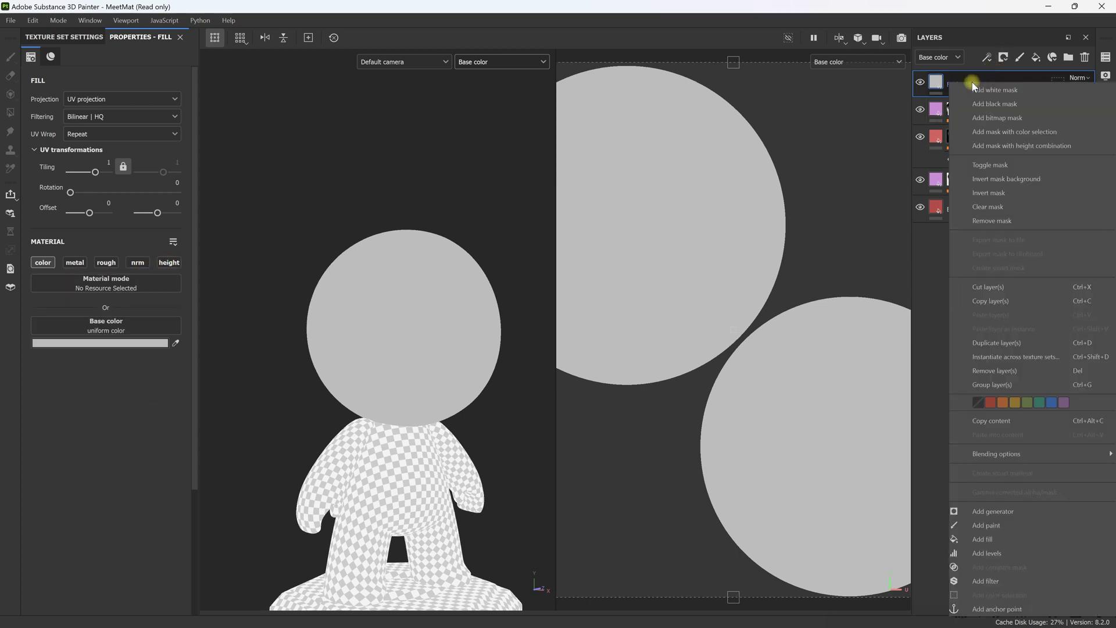
left_click(1010, 580)
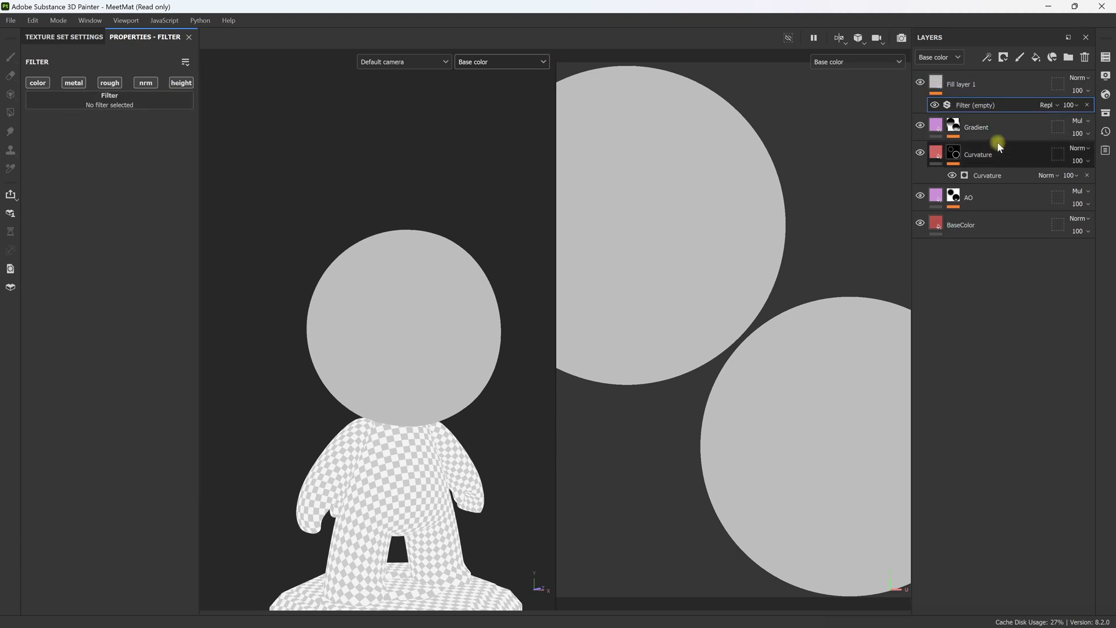
left_click(971, 129)
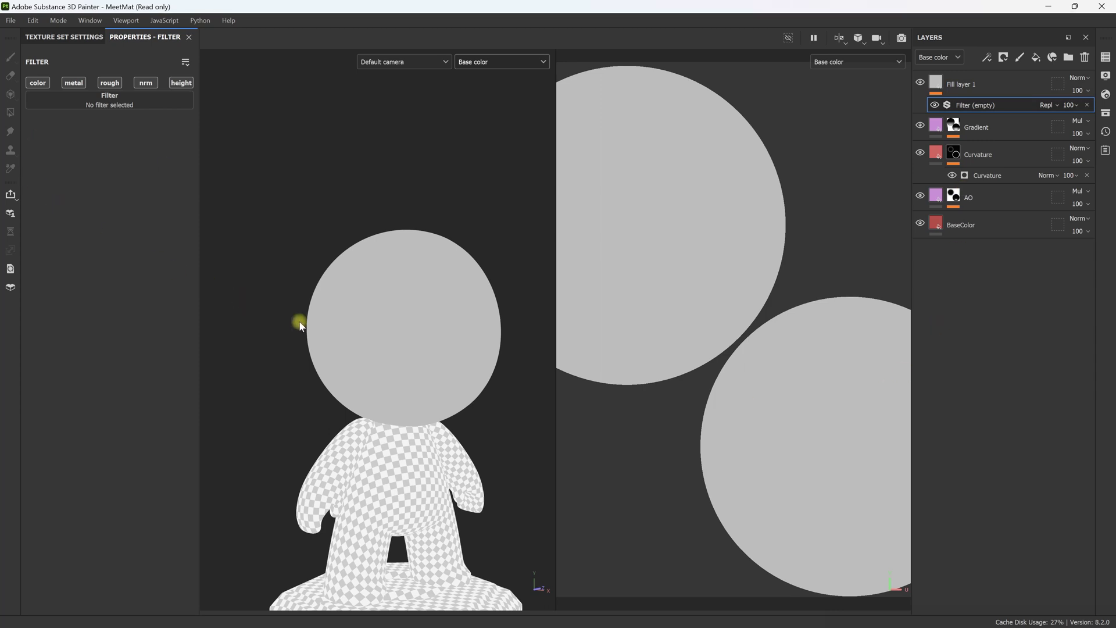
left_click(106, 105)
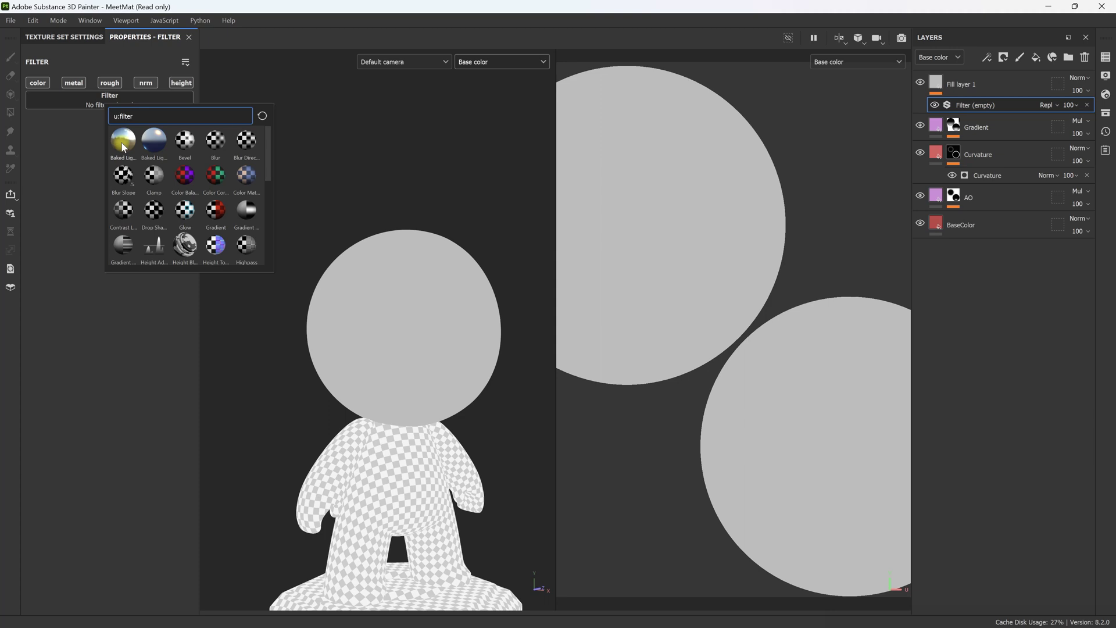
mouse_move(126, 146)
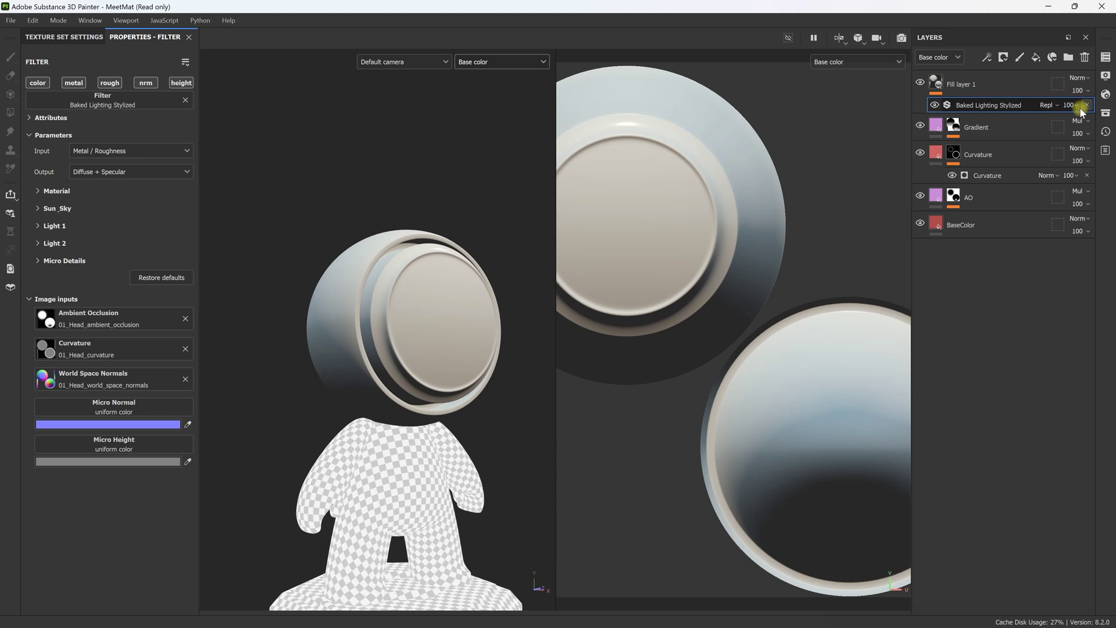
- Set the baked lighting fill layer's blending mode to Soft light and inspect the head
left_click(1085, 77)
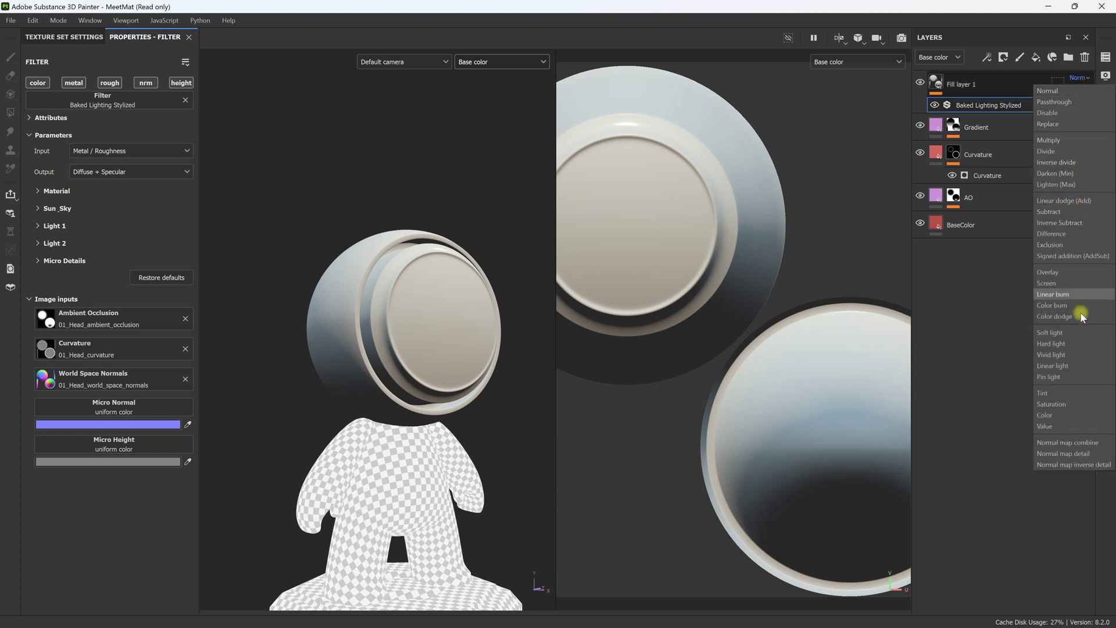
left_click(1073, 334)
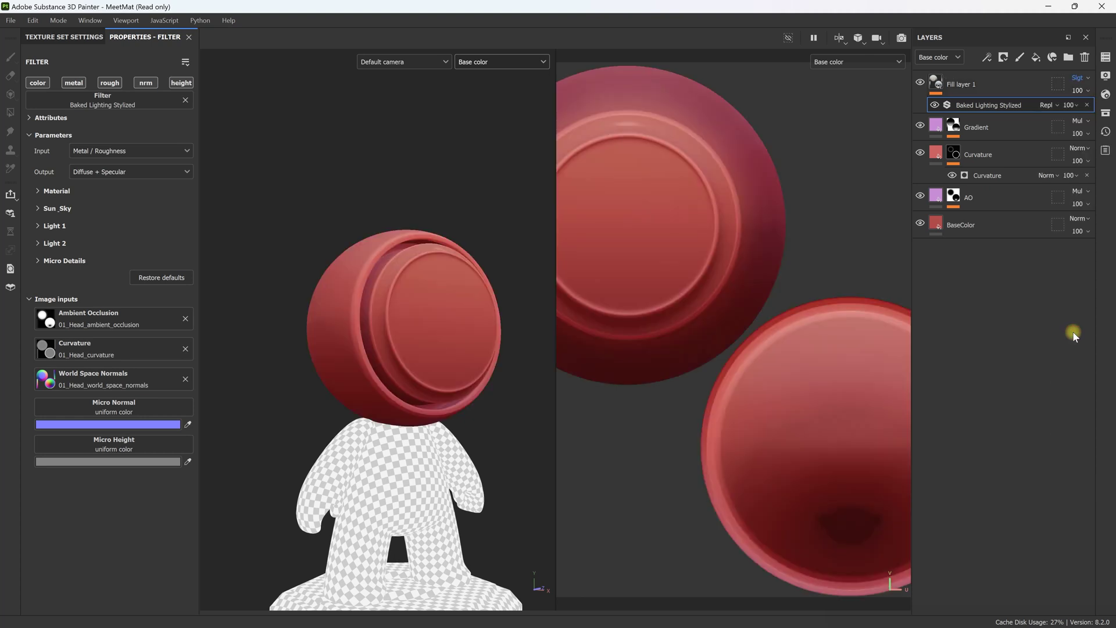
left_click_drag(459, 321, 309, 299, "alt")
- Set the Baked Lighting Stylized filter's Diffuse Cavity to 0.61 and Diffuse AO to 0.85, checking the head from several angles
left_click(50, 191)
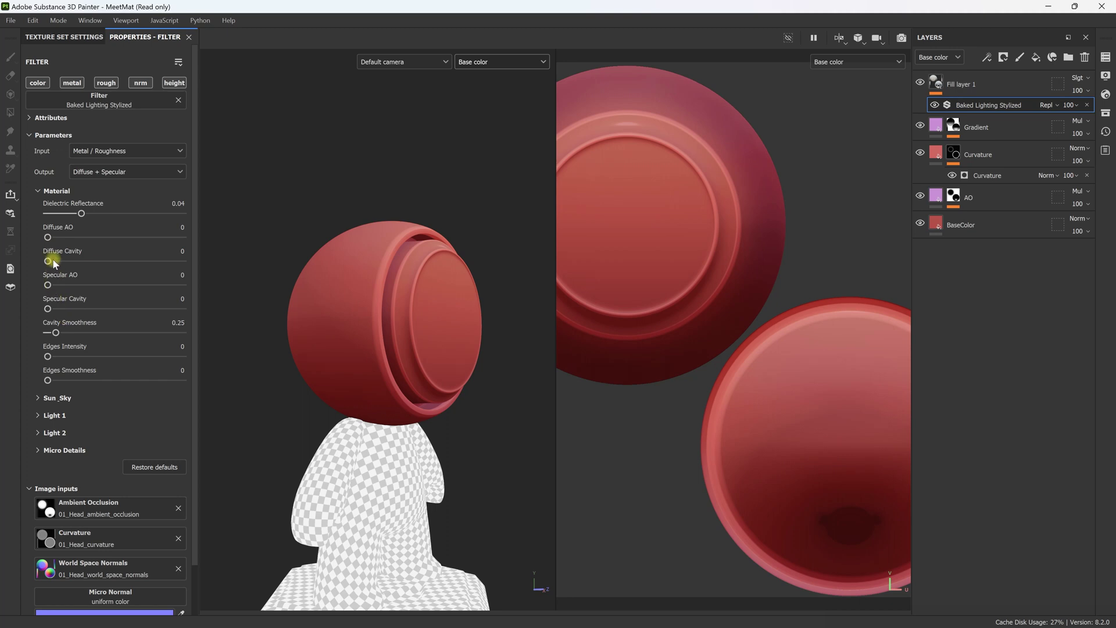
mouse_move(52, 262)
left_mouse_down()
mouse_move(157, 260)
mouse_move(90, 257)
mouse_move(129, 260)
left_mouse_up()
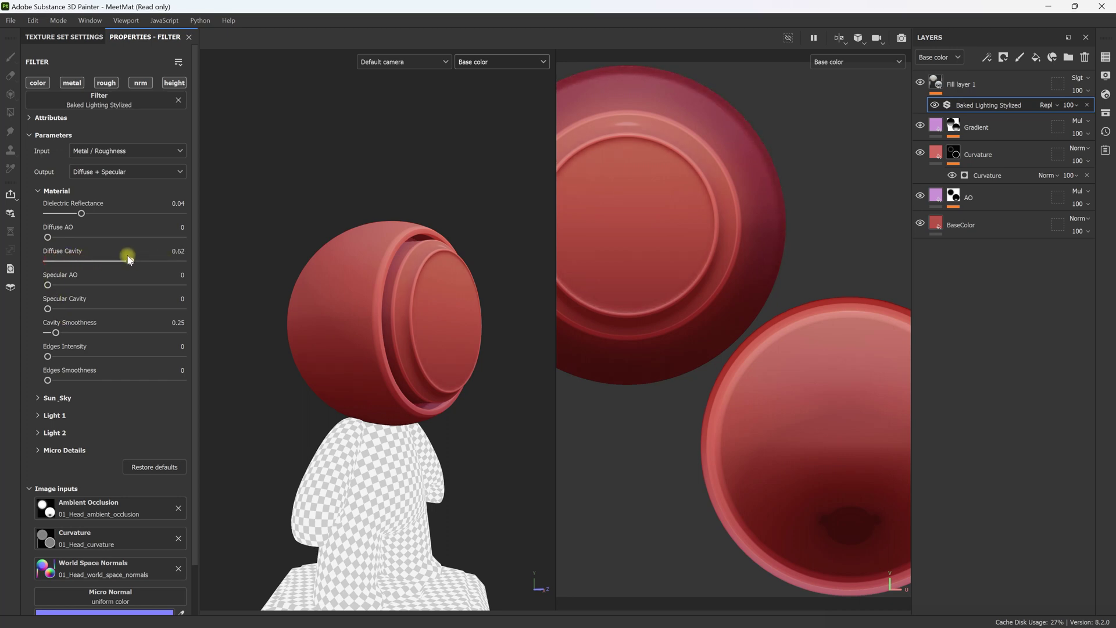
left_click_drag(410, 256, 321, 288, "alt")
right_click_drag(321, 288, 395, 313, "alt")
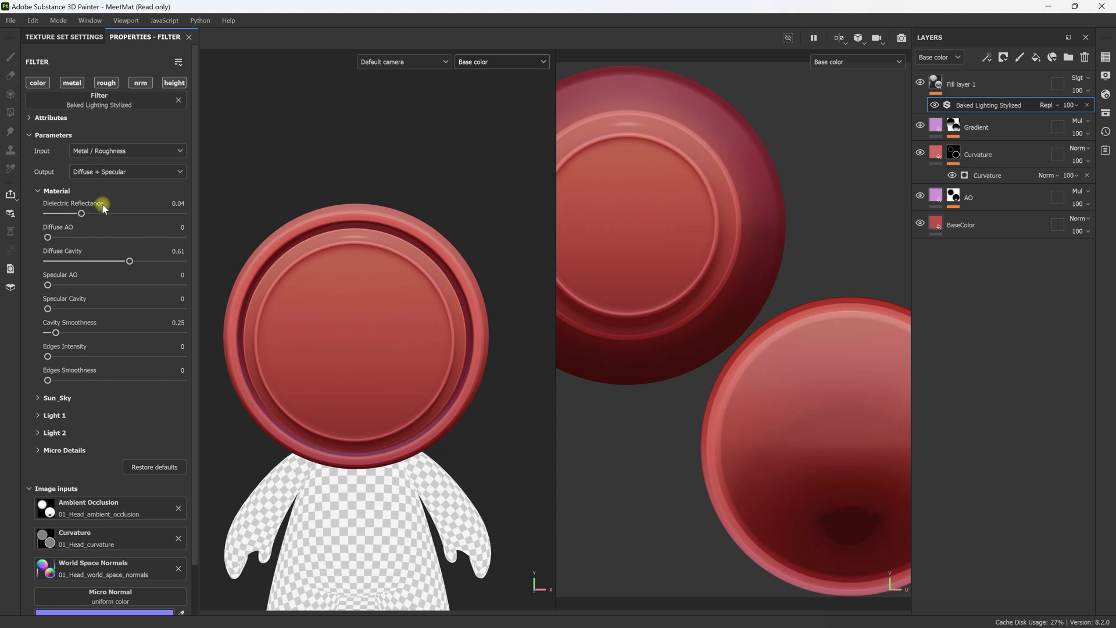
left_click_drag(48, 237, 163, 253)
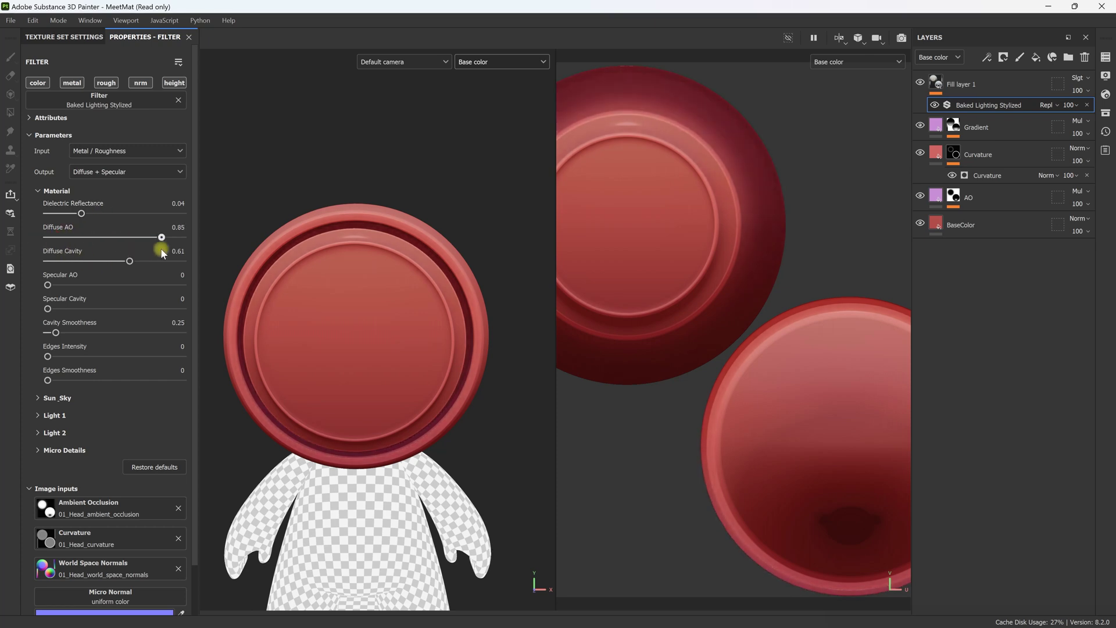
left_click_drag(496, 336, 380, 270, "alt")
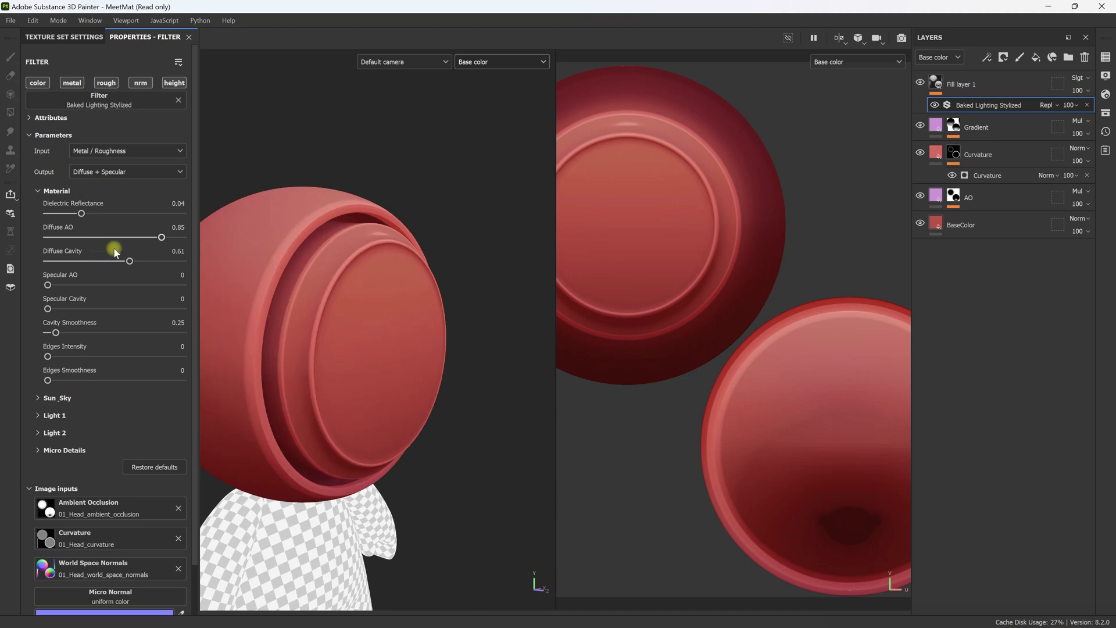
- Raise the filter's Diffuse Cavity to 1 and Dielectric Reflectance to 0.16, checking the highlights on the head
left_click_drag(129, 262, 48, 261)
left_click_drag(82, 214, 197, 218)
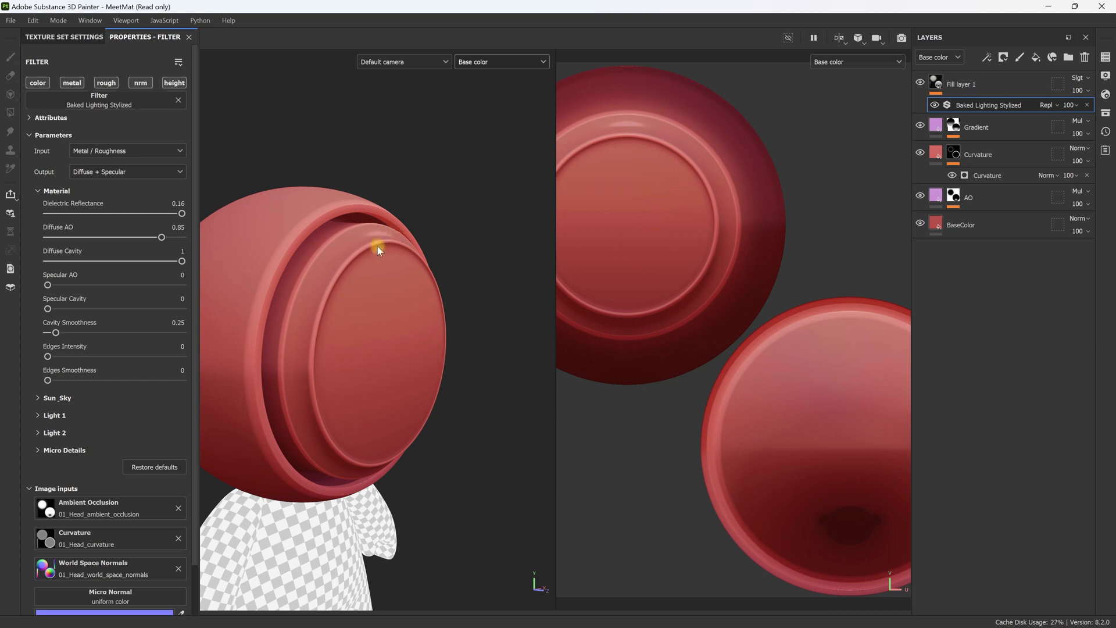
left_click_drag(400, 257, 347, 270, "alt")
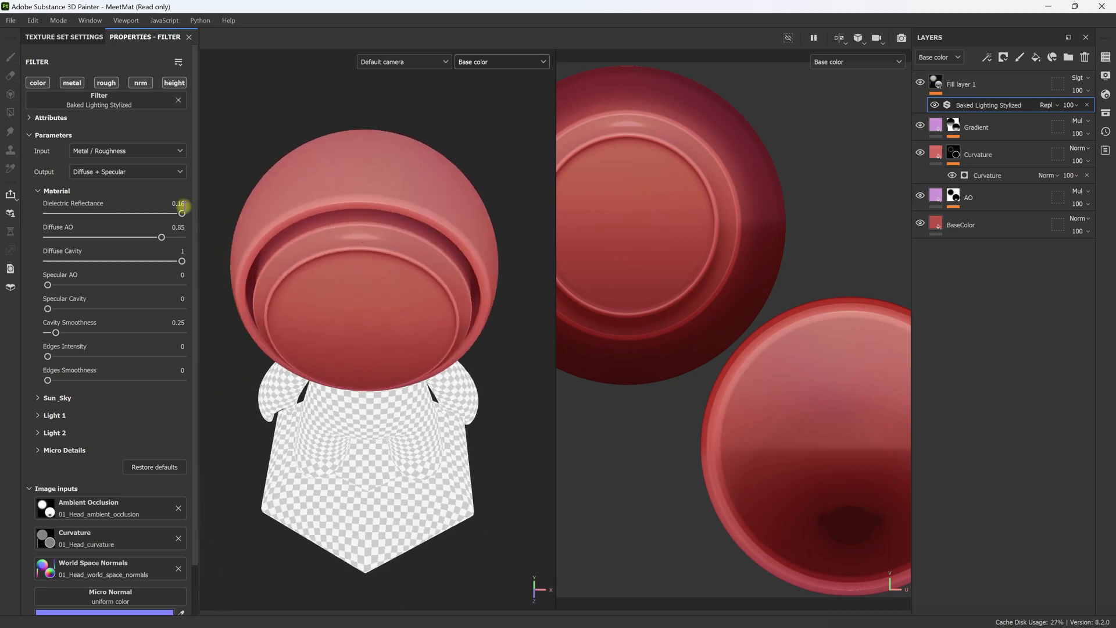
- Reduce the filter's Dielectric Reflectance to 0 and inspect the whole character
left_click_drag(174, 218, 20, 225)
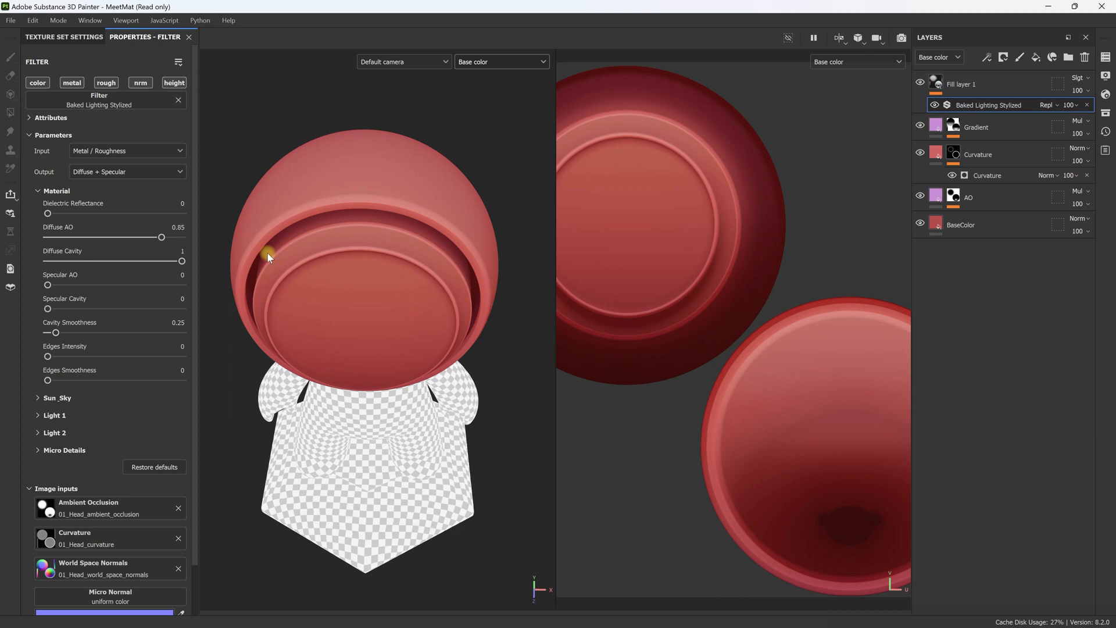
left_click_drag(48, 214, 71, 215)
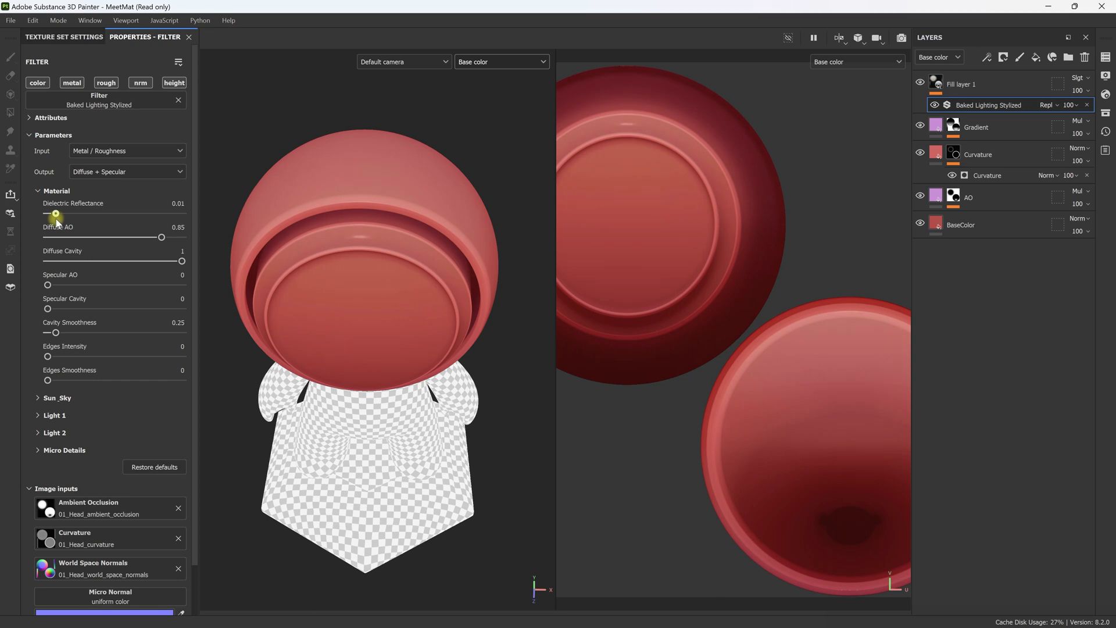
left_click_drag(46, 222, 22, 218)
left_click_drag(448, 226, 436, 314, "alt")
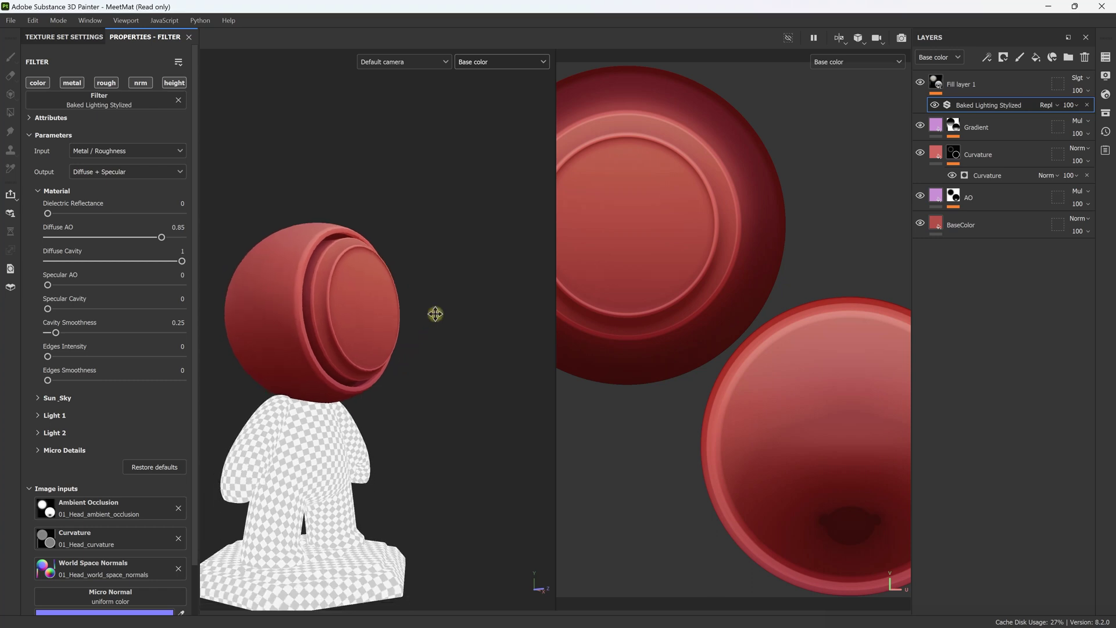
middle_click_drag(436, 314, 453, 296, "alt")
left_click_drag(451, 312, 413, 329, "alt")
- Rename the top fill layer to bakedLighting
left_click(997, 86)
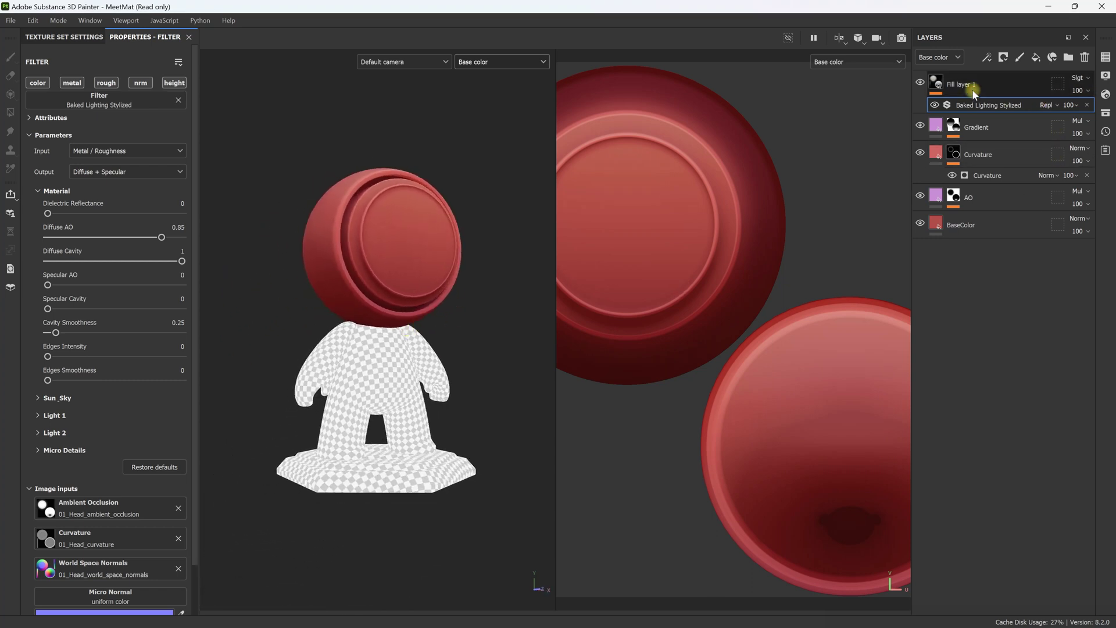
double_click(1007, 87)
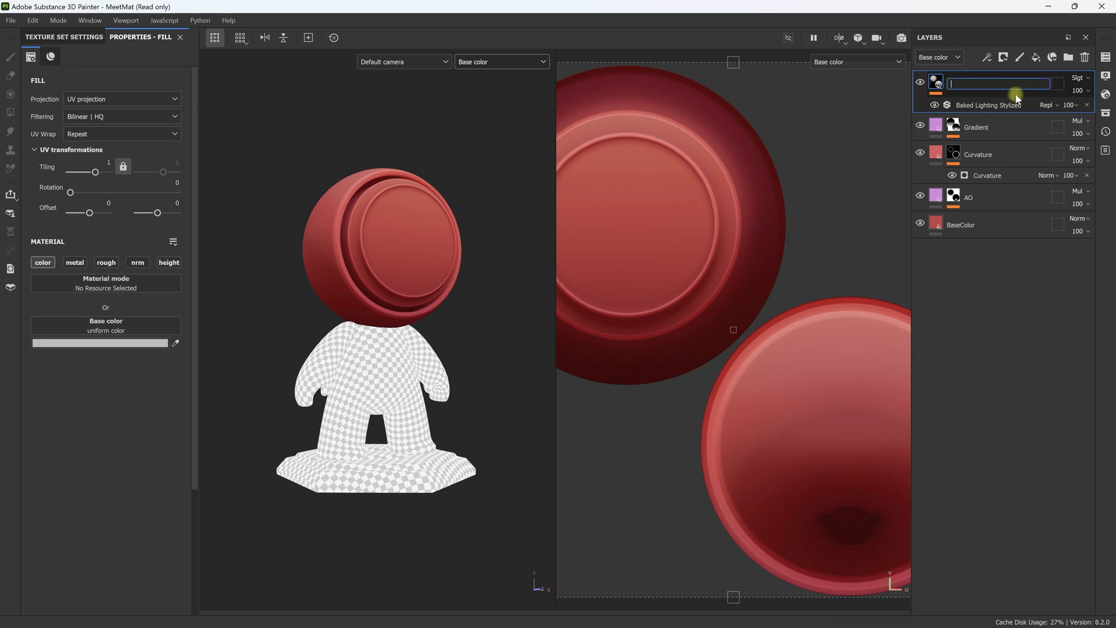
type("bakedLighting")
key("Return")
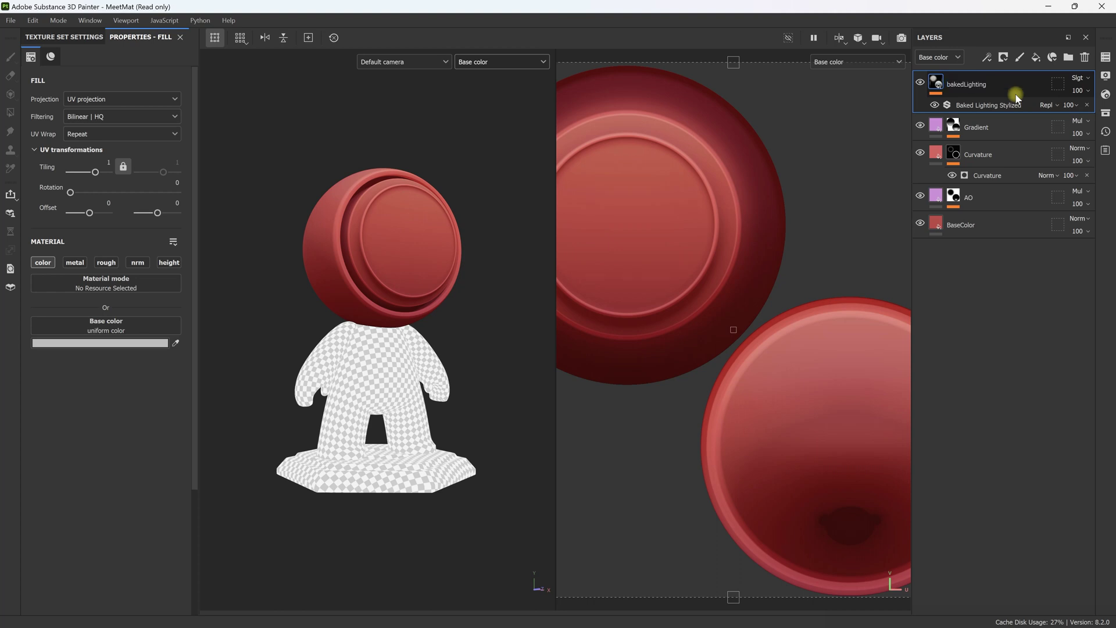
- Create a folder and move all layers from bakedLighting down to BaseColor into it
left_click(1068, 58)
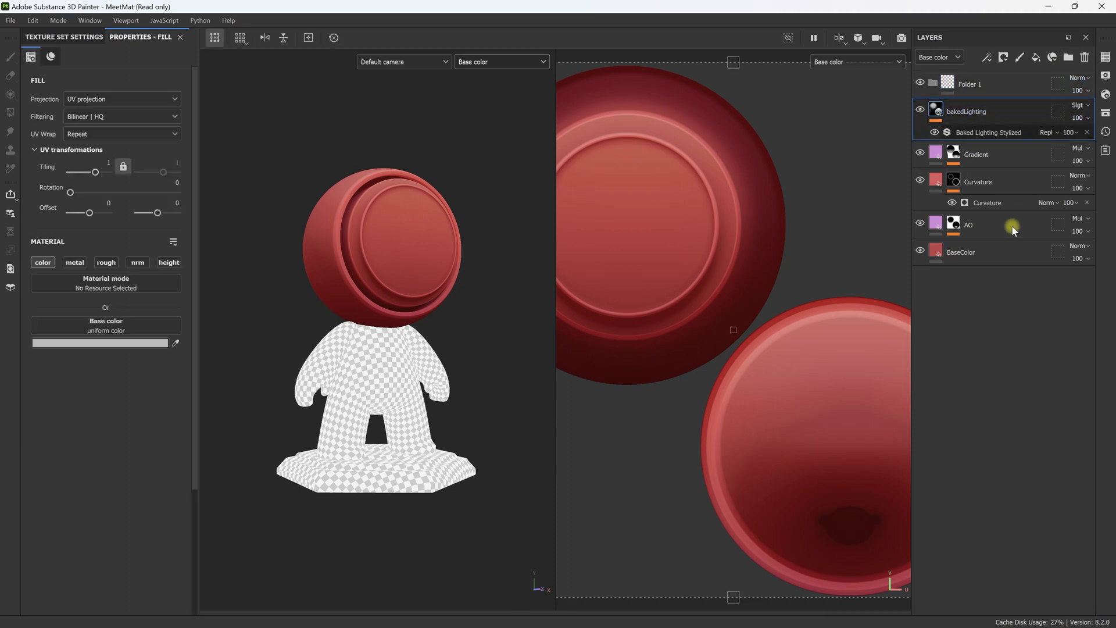
left_click(984, 253, "shift")
left_click_drag(984, 252, 979, 87)
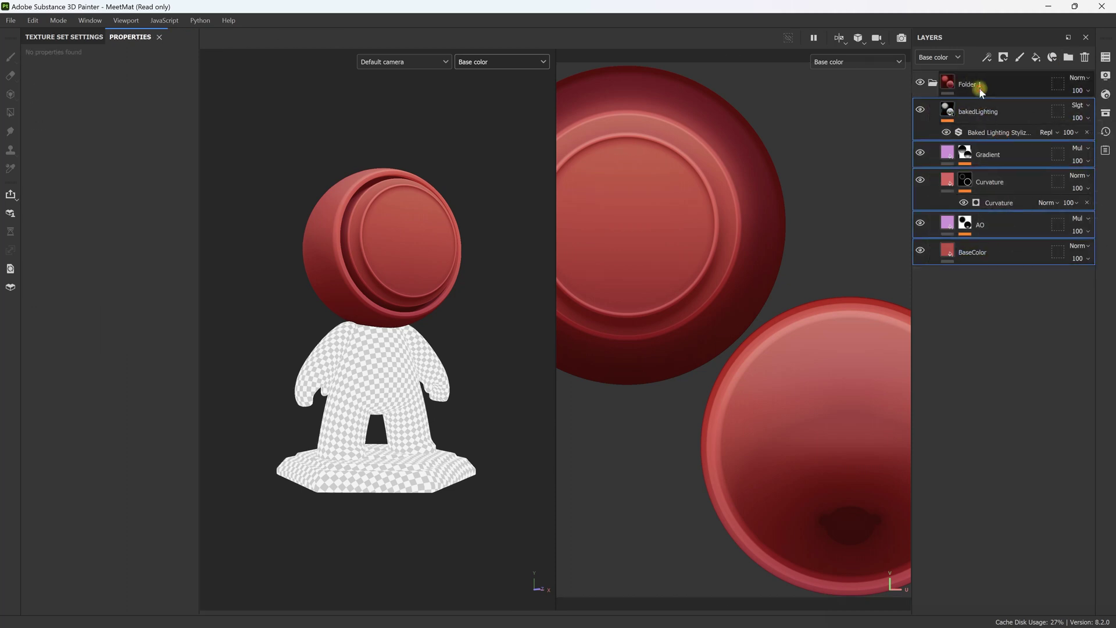
- Rename the folder to Stylized_Shader and collapse it
left_click(979, 87)
double_click(982, 85)
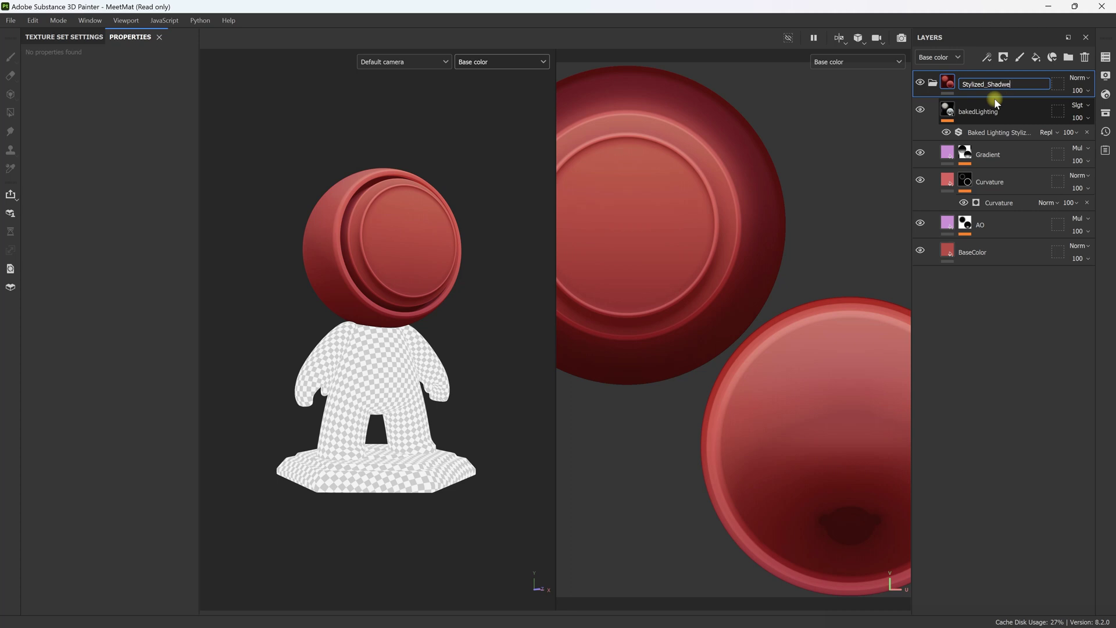
type("er")
key("Return")
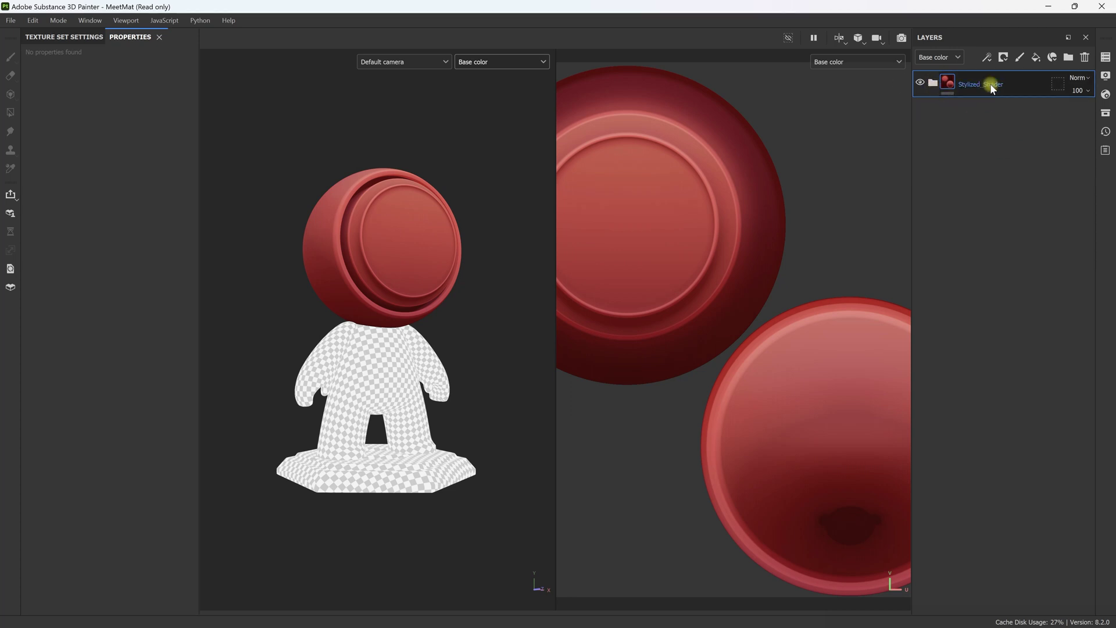
- Create a smart material from the Stylized_Shader folder and show the Your assets library without the smart material filter
right_click(1009, 91)
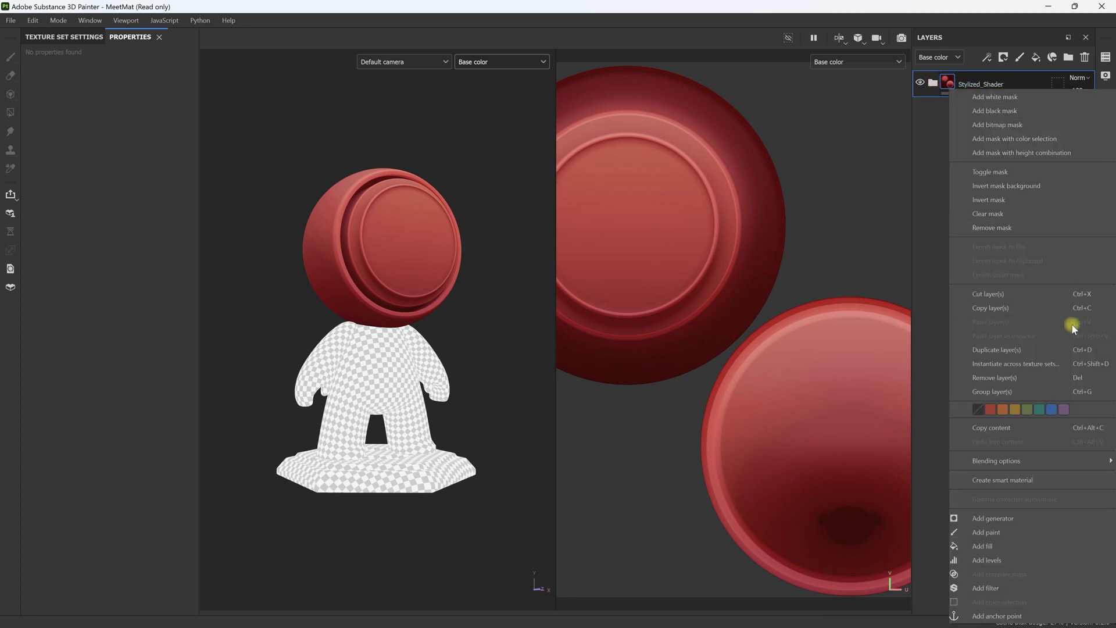
left_click(1050, 481)
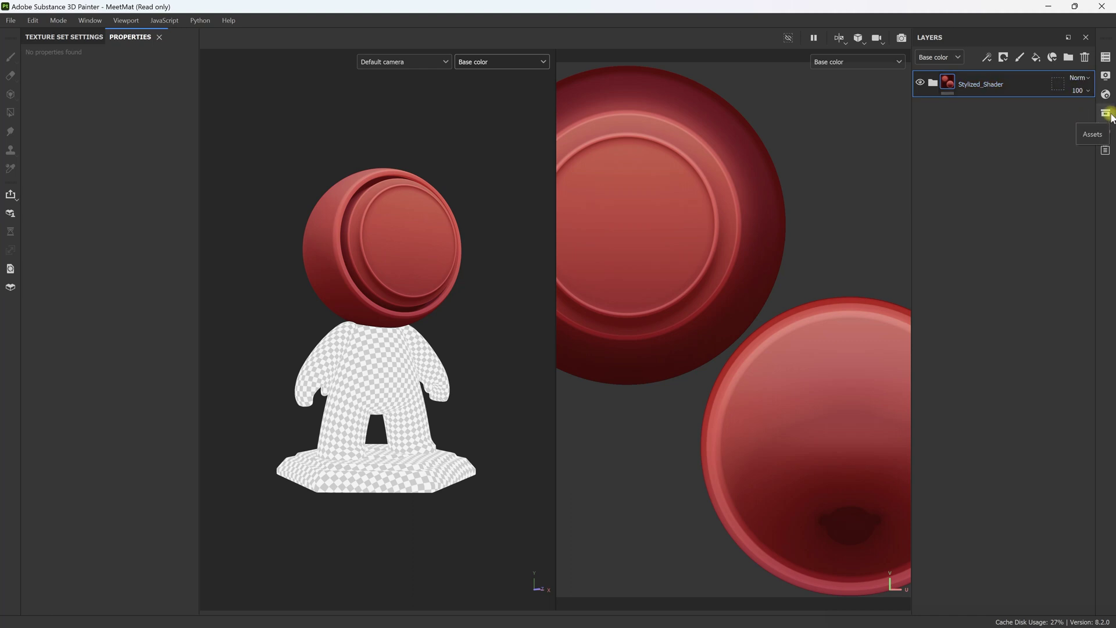
left_click(1106, 115)
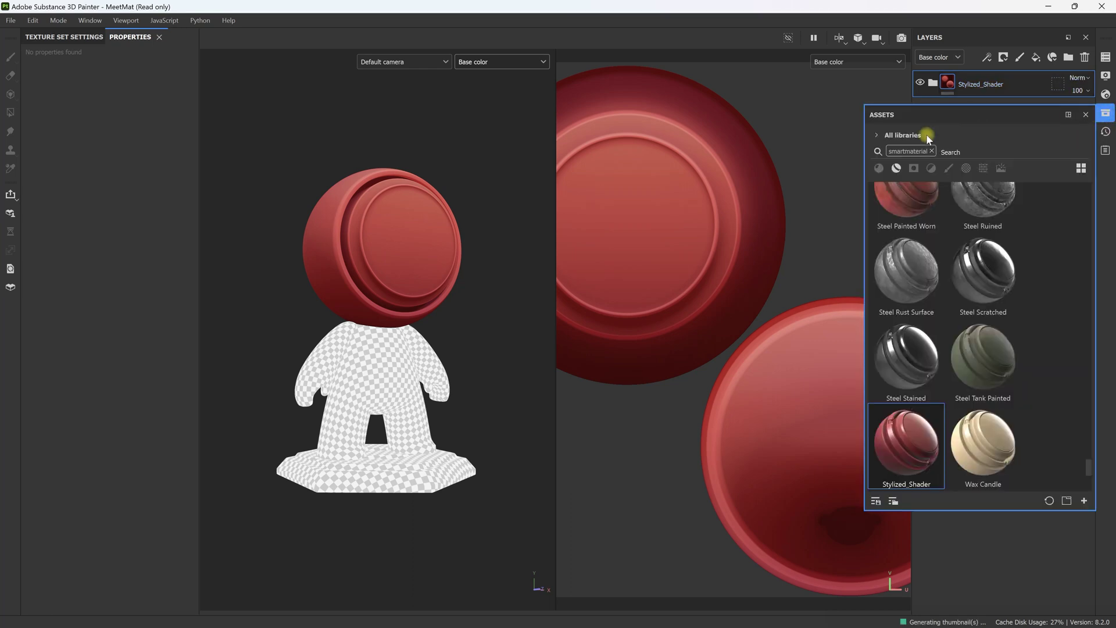
left_click(932, 152)
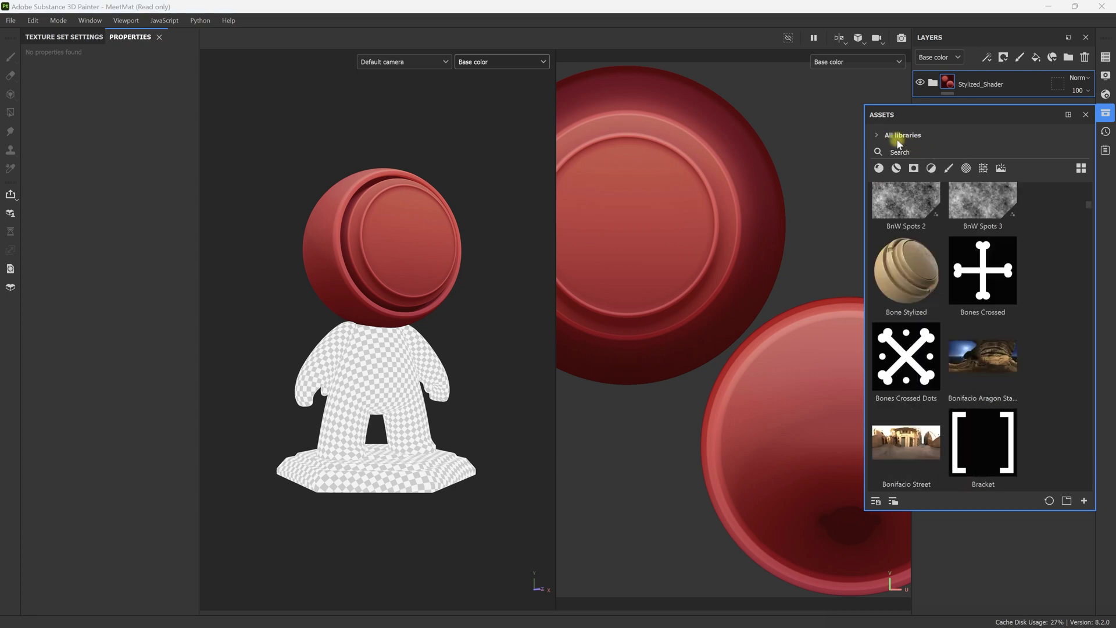
left_click(895, 135)
left_click(907, 190)
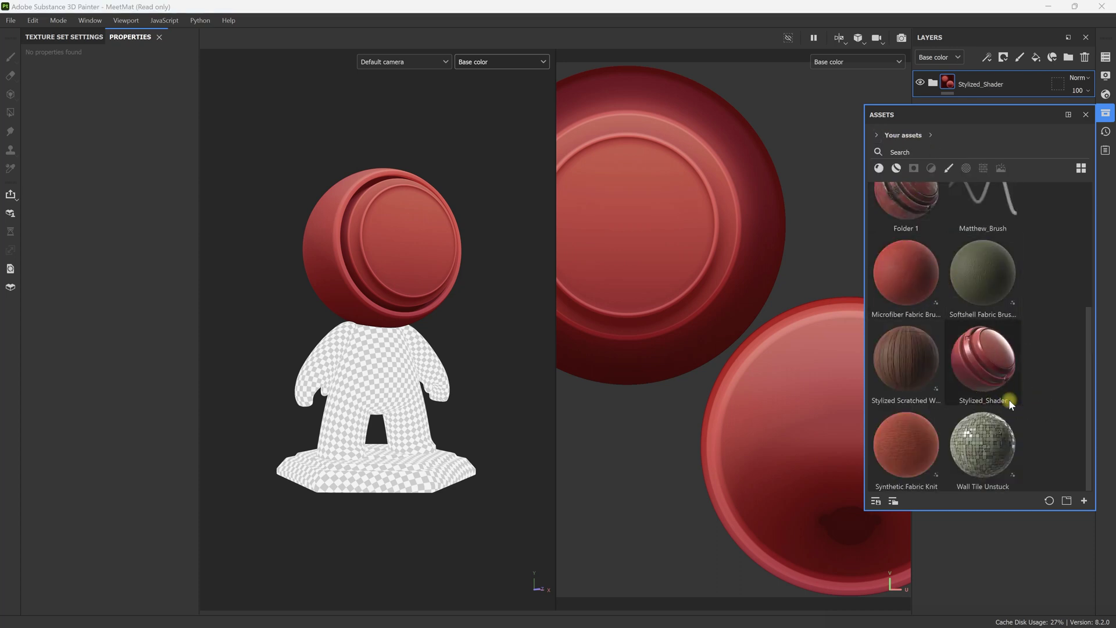
- Apply the Stylized_Shader smart material to the character's body and the hexagonal base, and inspect the model
left_click(993, 365)
mouse_move(993, 365)
left_click_drag(993, 365, 437, 459)
left_click_drag(949, 385, 471, 515)
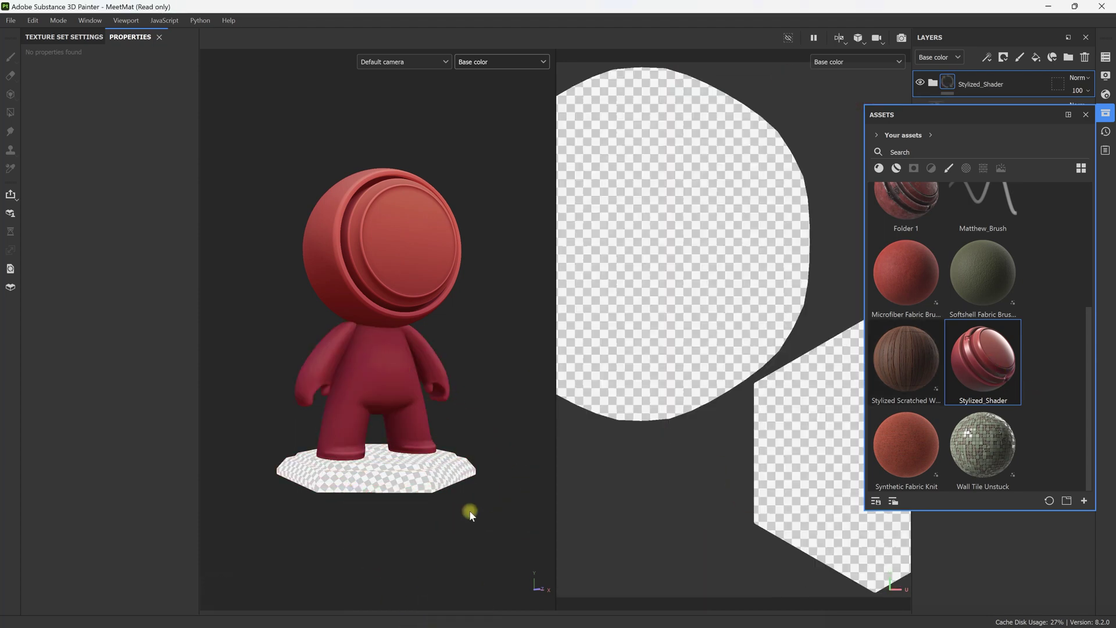
mouse_move(481, 400)
left_mouse_down("alt")
mouse_move(374, 429)
mouse_move(361, 418)
mouse_move(573, 399)
mouse_move(369, 375)
left_mouse_up("alt")
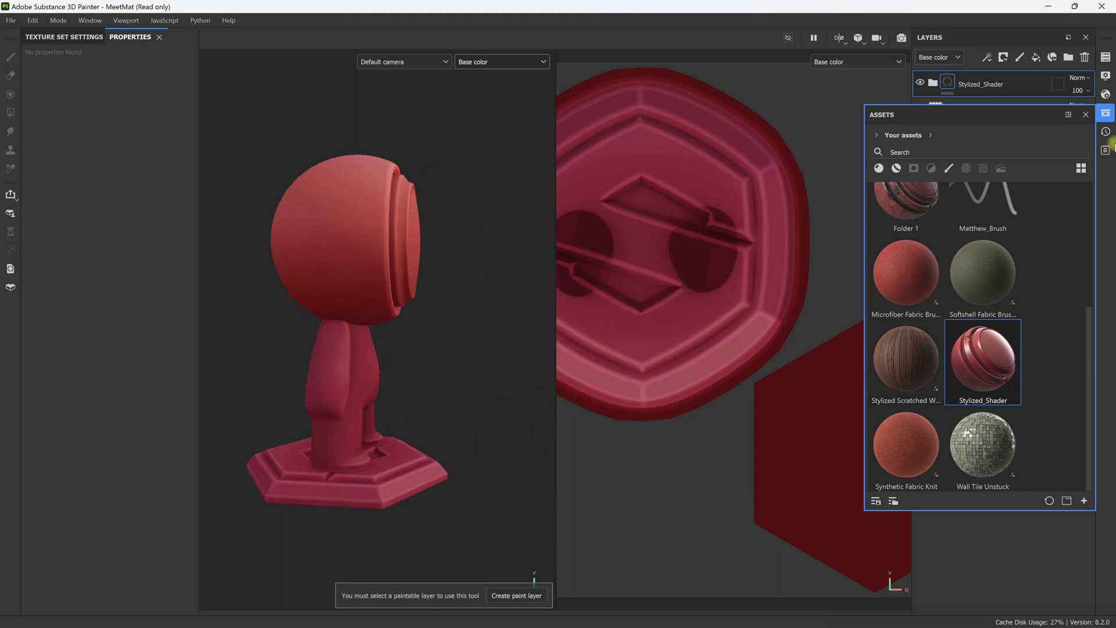
- Close the asset library and delete the empty Layer 1 beneath Stylized_Shader on the base
left_click(1085, 114)
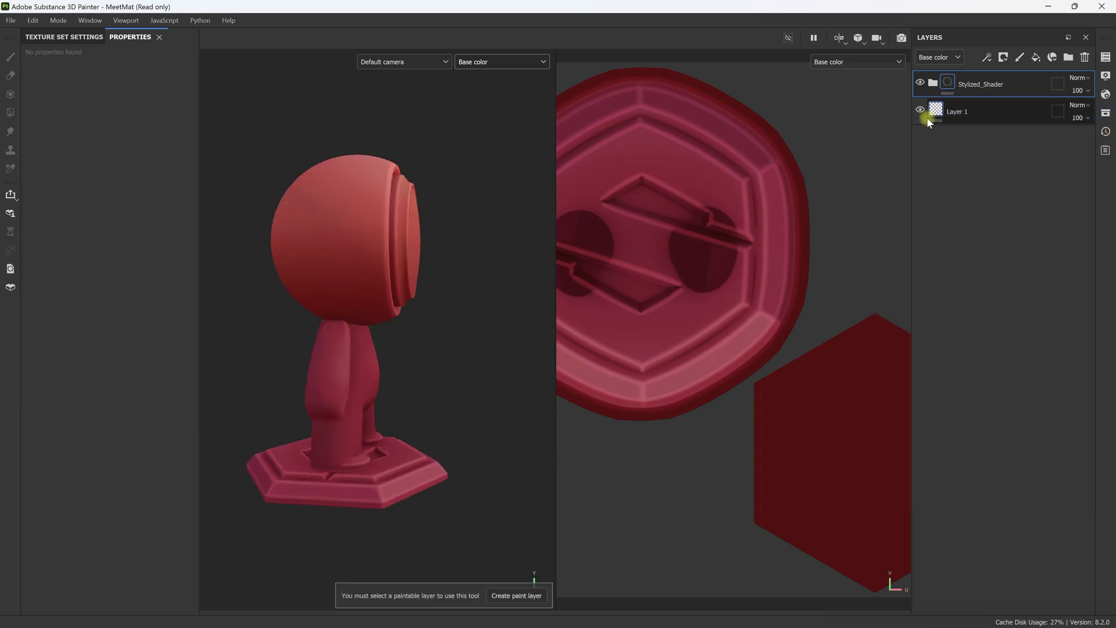
left_click(997, 117)
key("Delete")
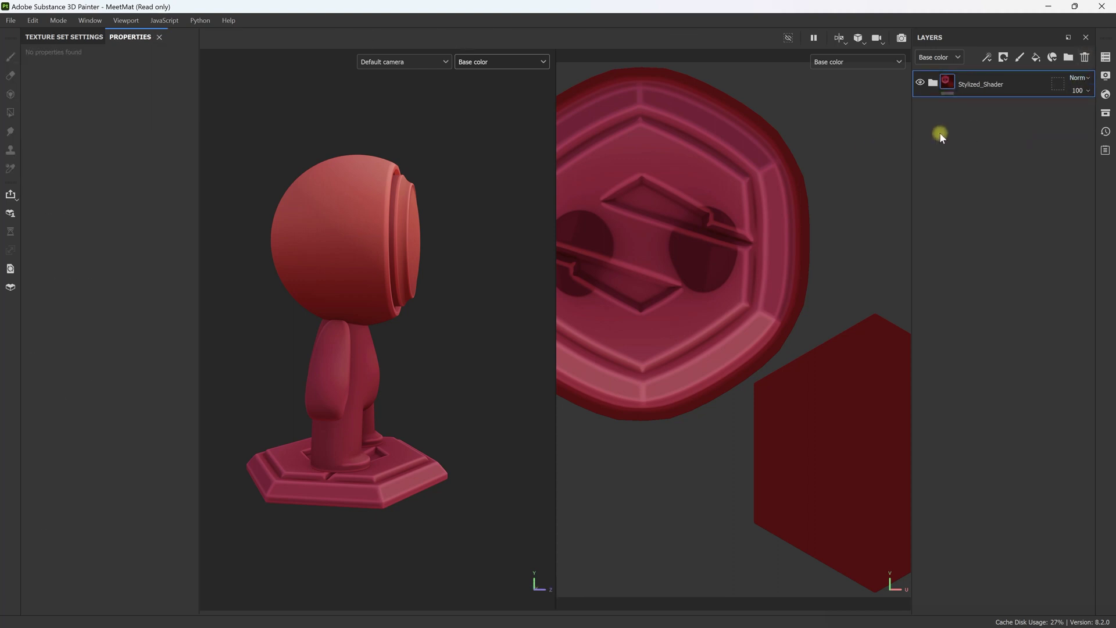
- Expand Stylized_Shader on the base and set the Global Balance of the Gradient mask's Position generator to 0.96
left_click(932, 82)
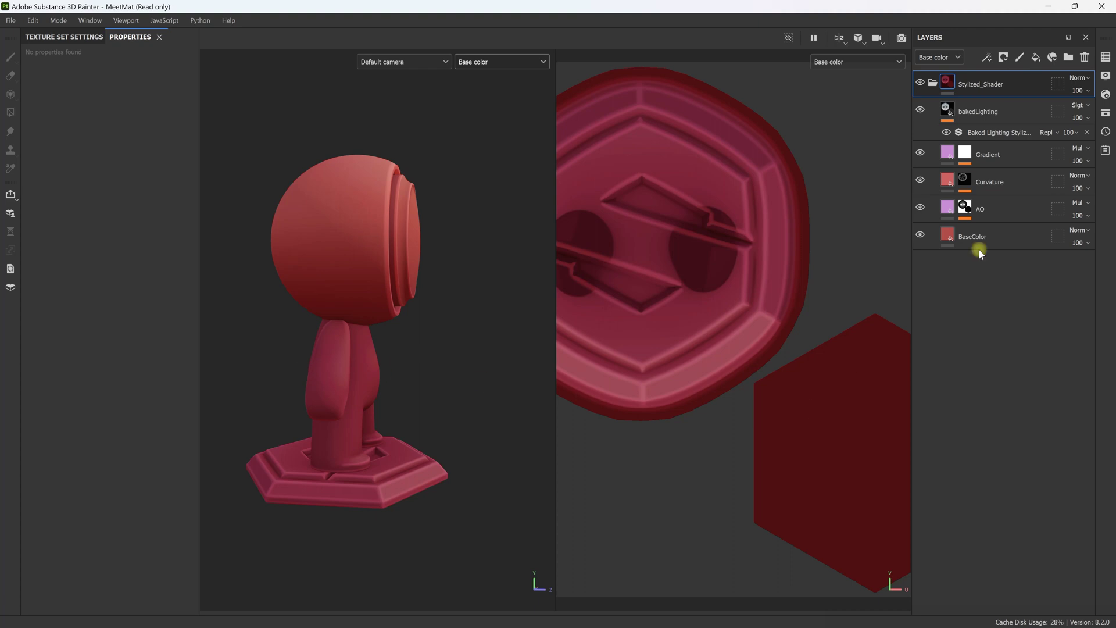
left_click(966, 154)
left_click(996, 176)
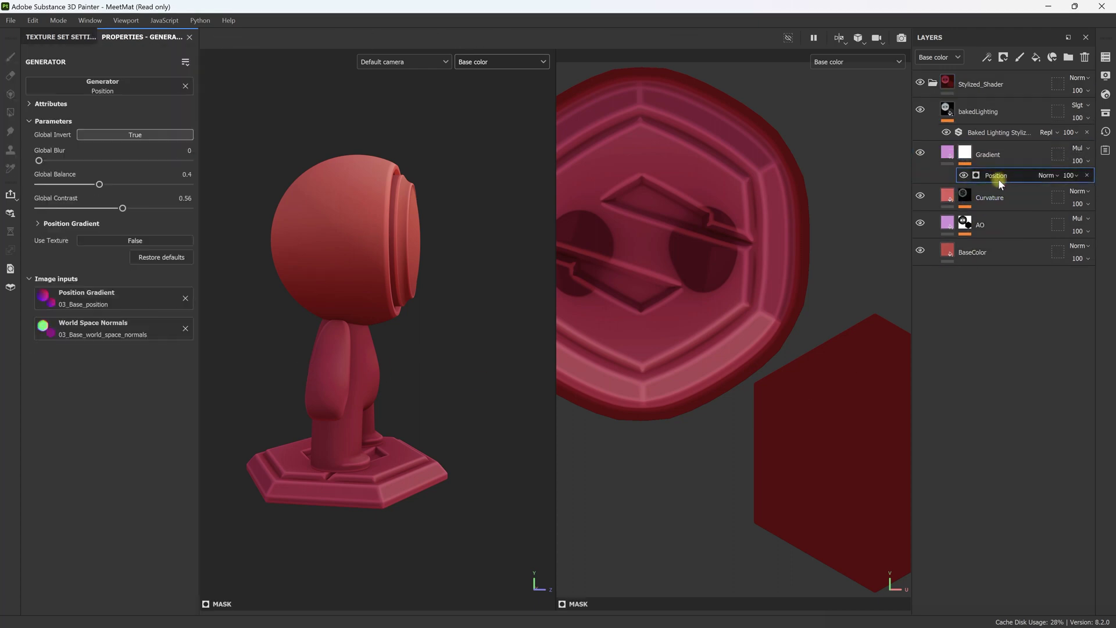
left_click(1010, 85)
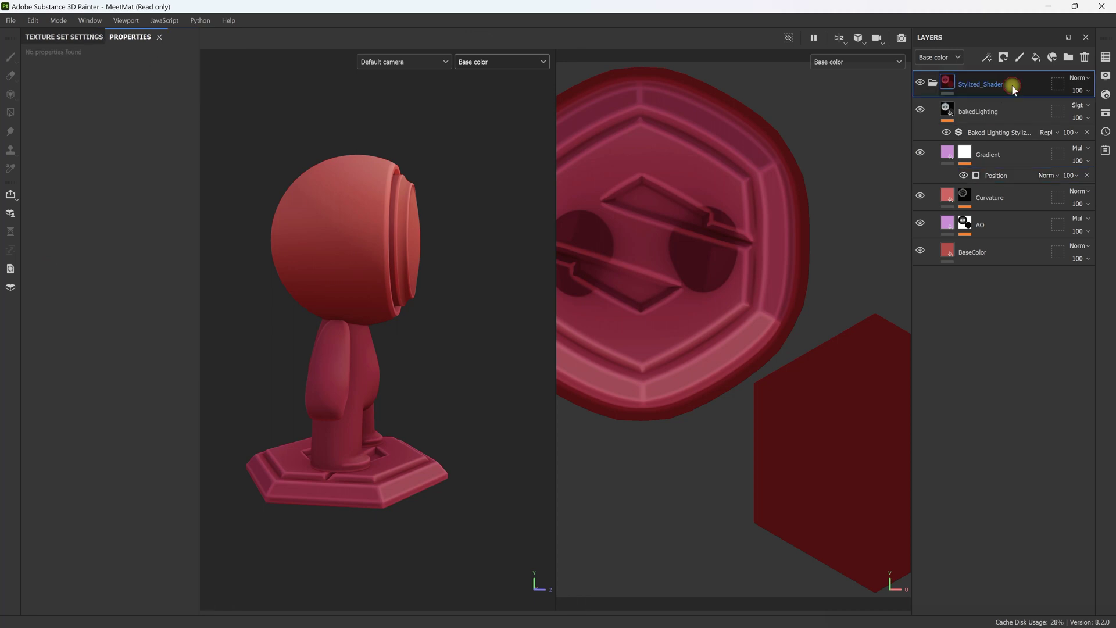
left_click(977, 112)
left_click(993, 158)
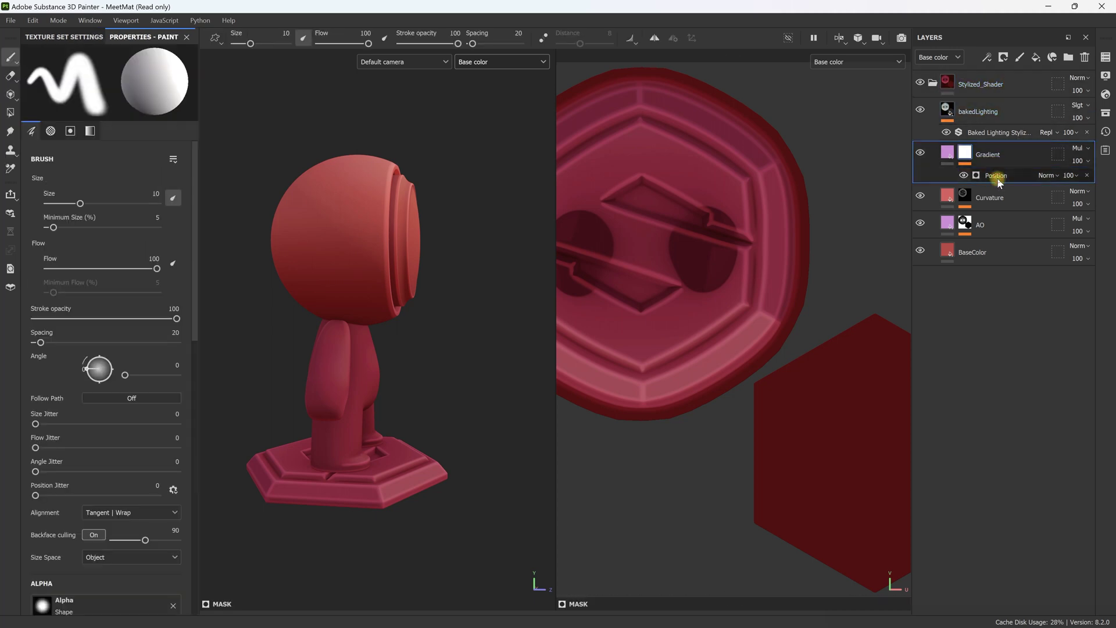
left_click(996, 176)
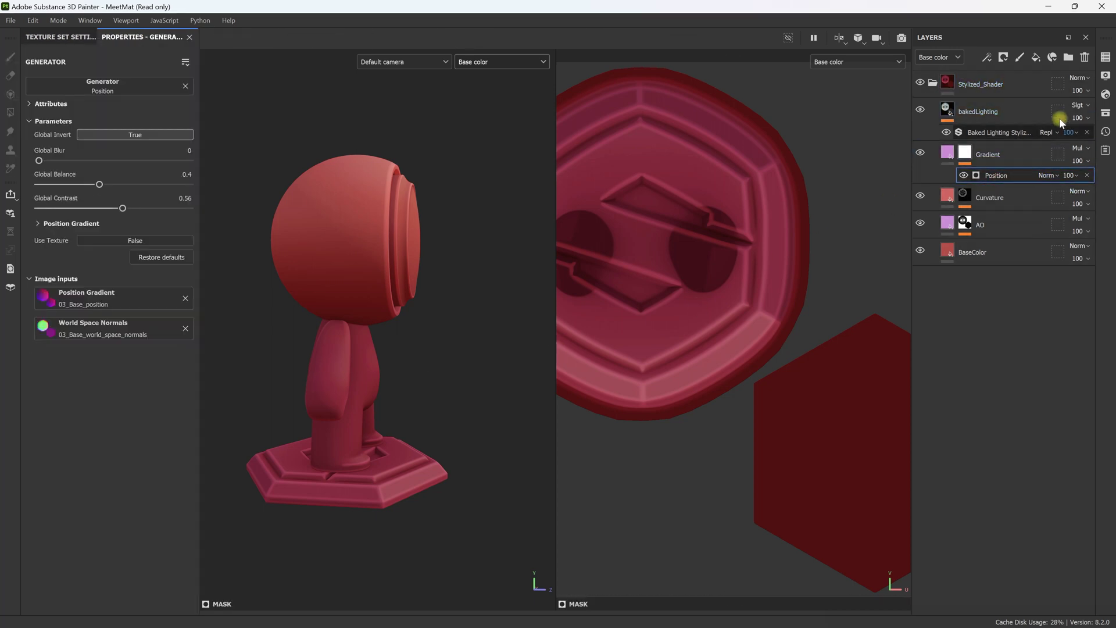
left_click_drag(95, 190, 183, 198)
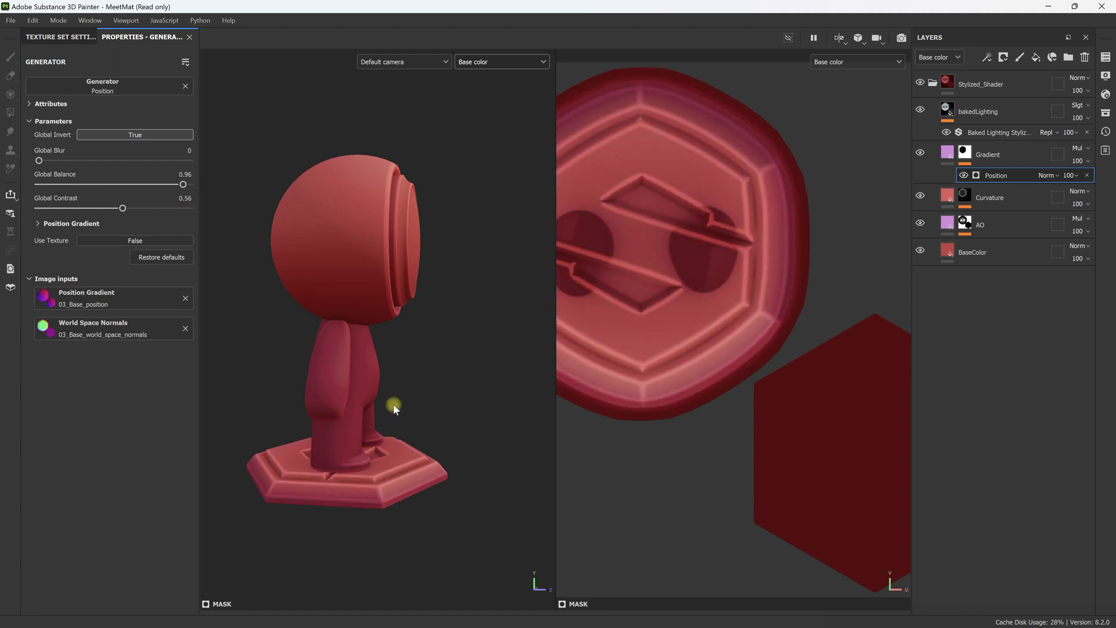
left_click_drag(479, 488, 381, 477, "alt")
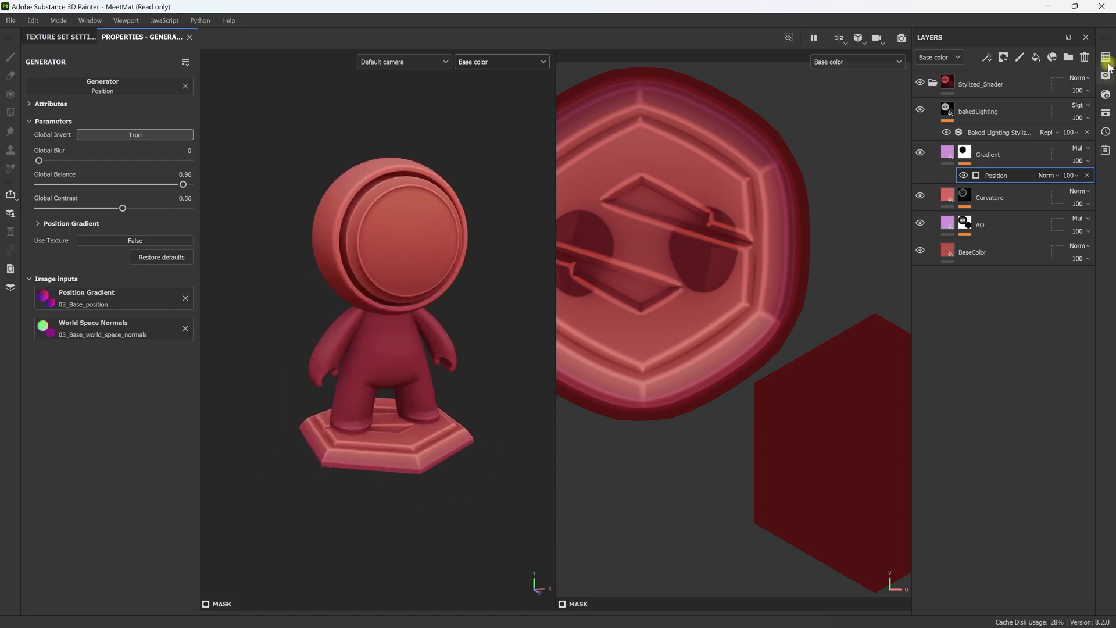
- Switch to the 02_Body texture set and set the Global Balance of its Gradient mask's Position generator to 0.63
left_click(1106, 57)
left_click(961, 104)
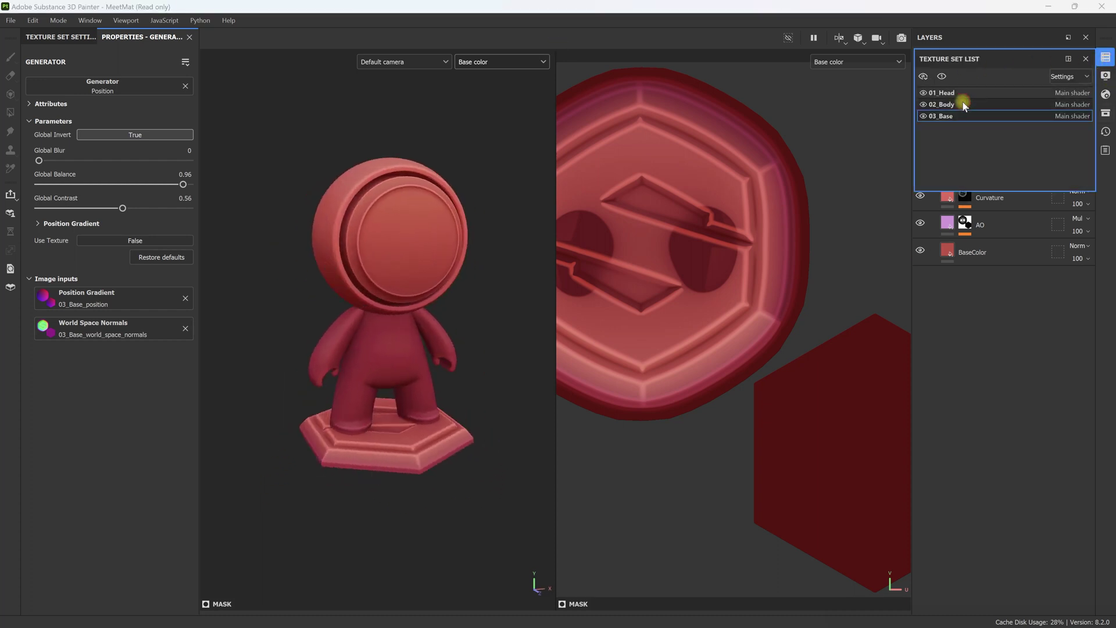
left_click(1105, 59)
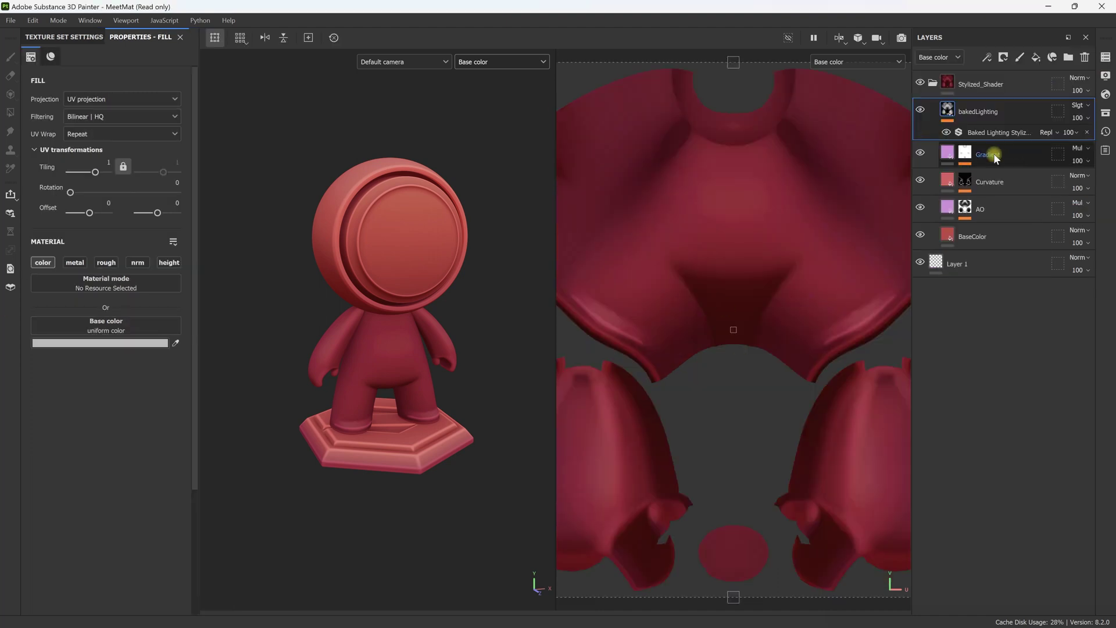
left_click(973, 157)
left_click(991, 175)
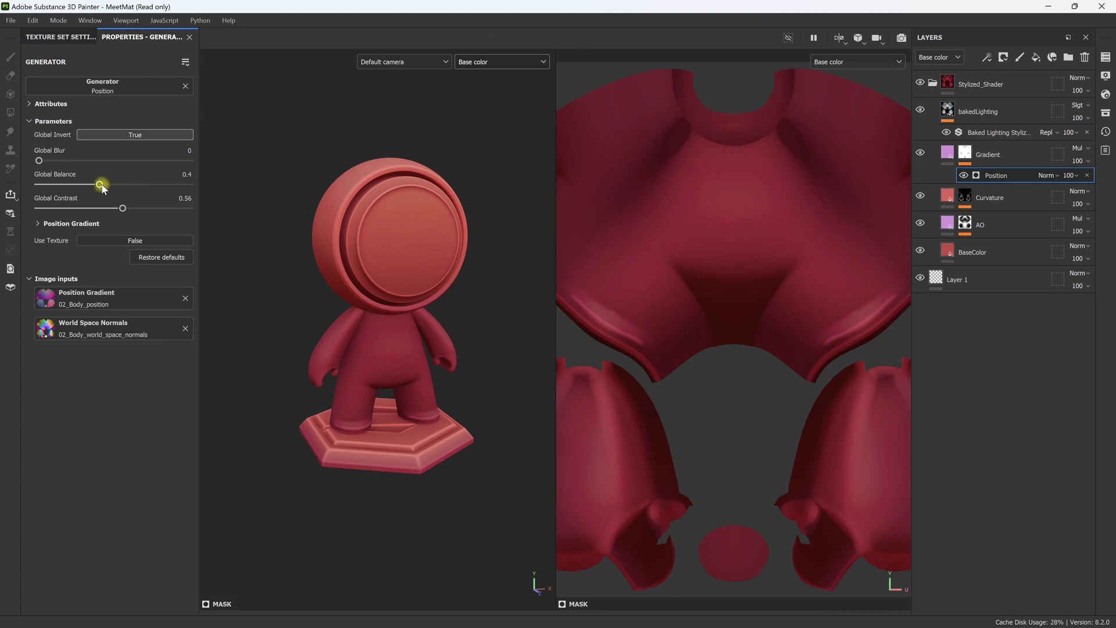
mouse_move(102, 186)
left_mouse_down()
mouse_move(71, 186)
mouse_move(149, 188)
left_mouse_up()
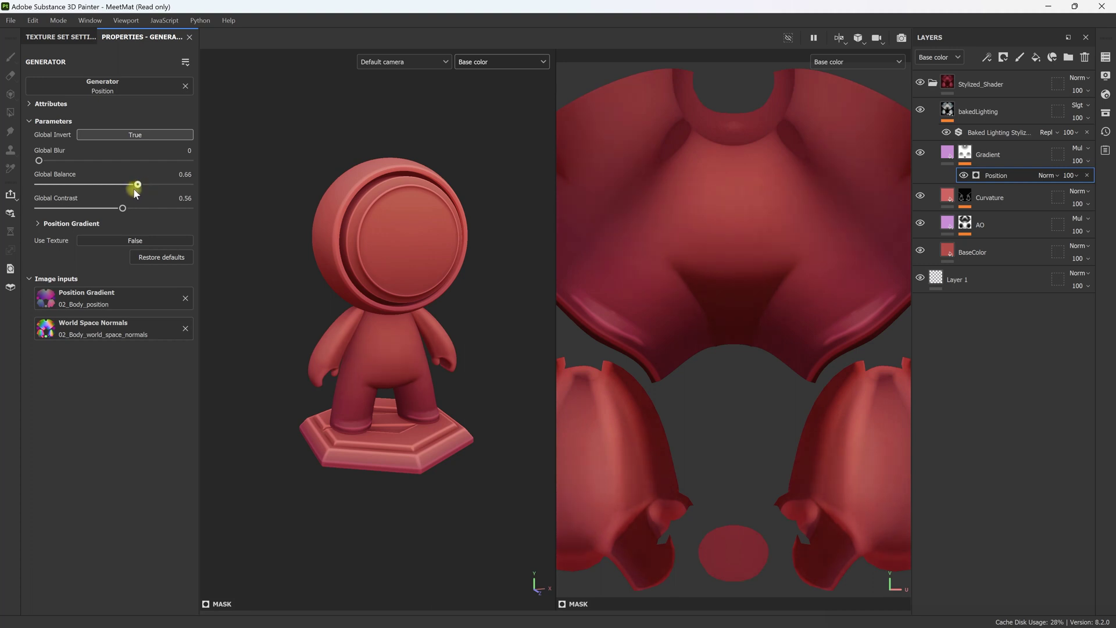
mouse_move(417, 400)
left_mouse_down("alt")
mouse_move(523, 397)
mouse_move(578, 381)
mouse_move(294, 339)
mouse_move(242, 352)
mouse_move(350, 349)
mouse_move(401, 372)
mouse_move(461, 324)
mouse_move(505, 372)
mouse_move(486, 379)
mouse_move(298, 229)
left_mouse_up("alt")
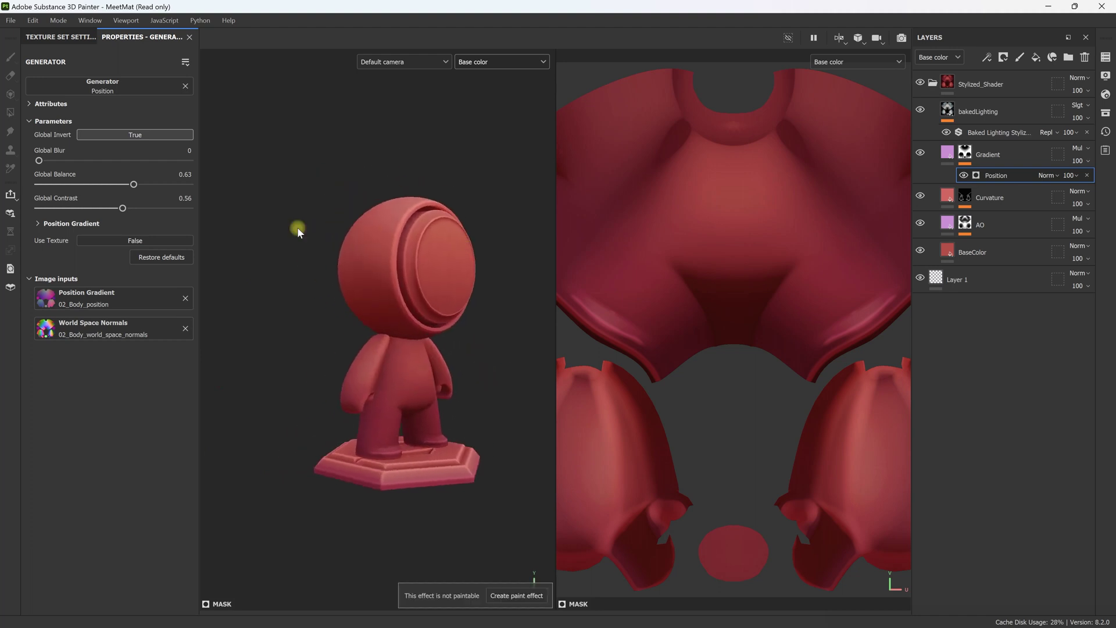
- Inspect the character from several angles in Material display mode and again in Base color mode
left_click(516, 62)
left_click(505, 85)
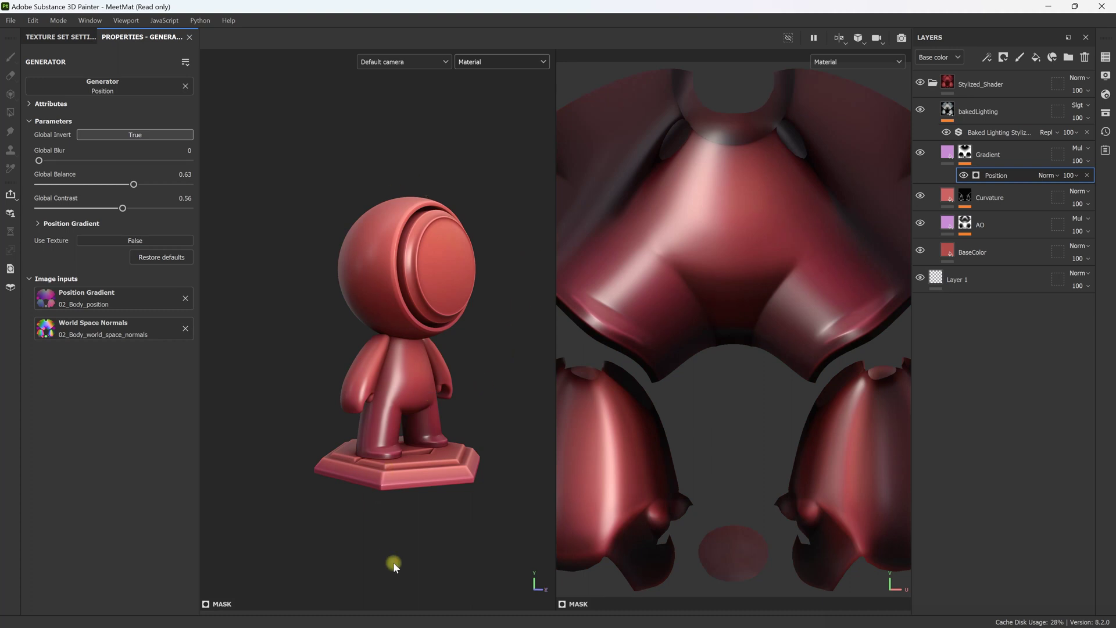
left_click_drag(449, 399, 500, 401, "alt")
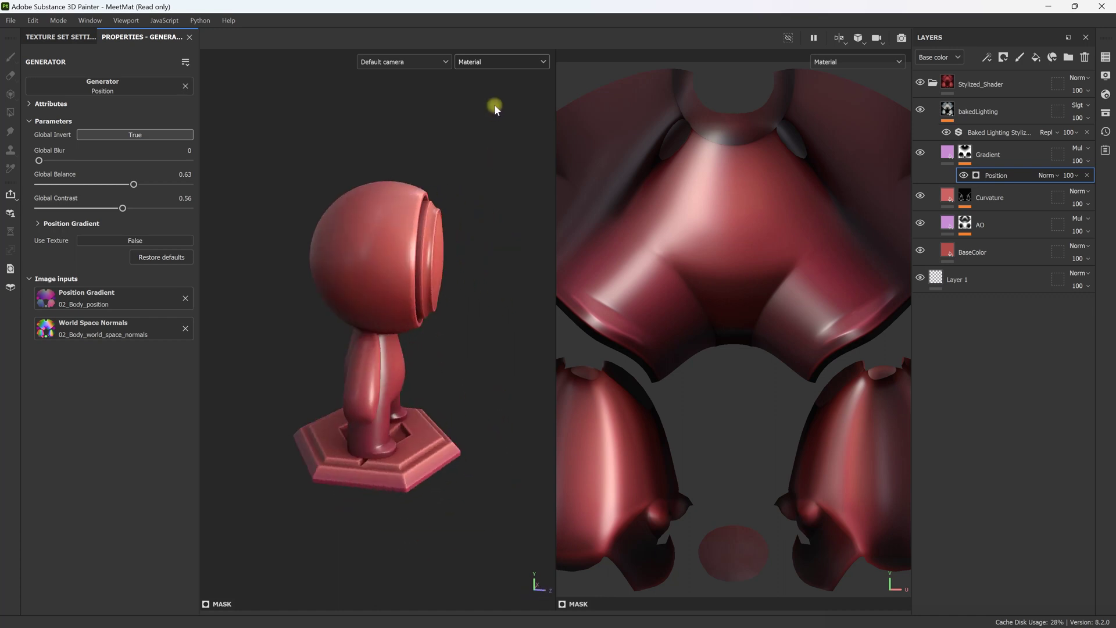
left_click(511, 62)
left_click(501, 111)
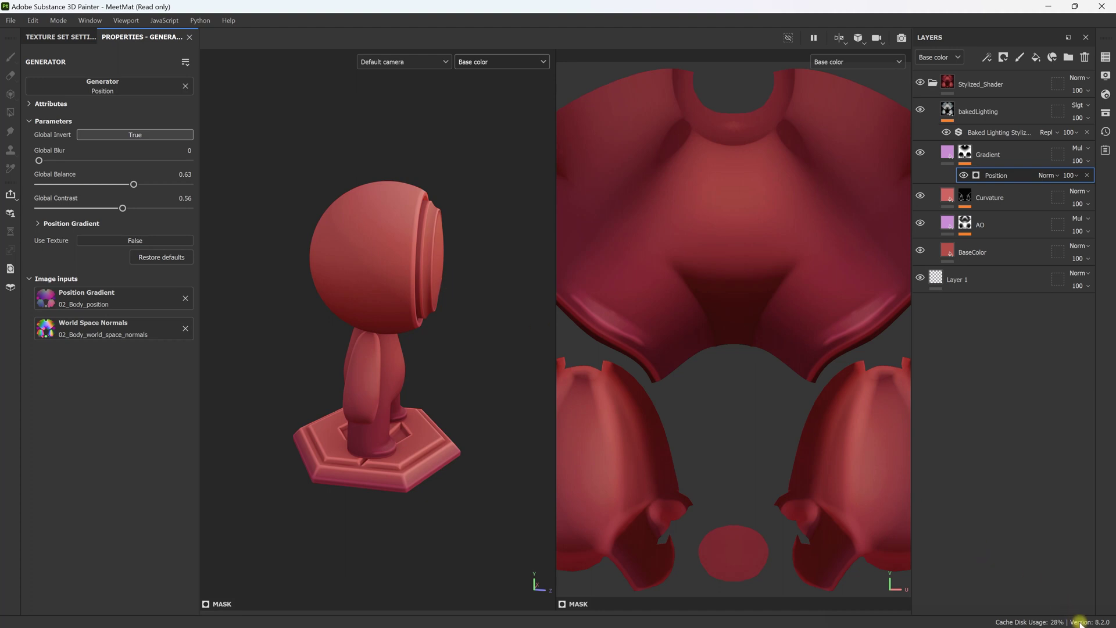
left_click_drag(459, 309, 417, 341, "alt")
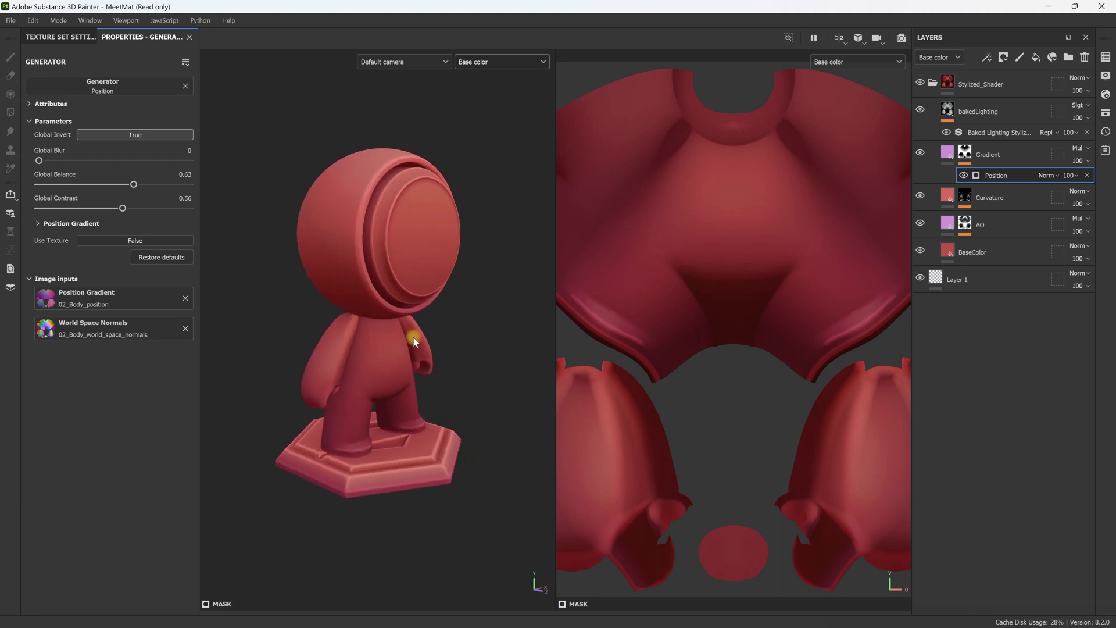
scroll(419, 337, "up", 2)
middle_click_drag(419, 332, 440, 354)
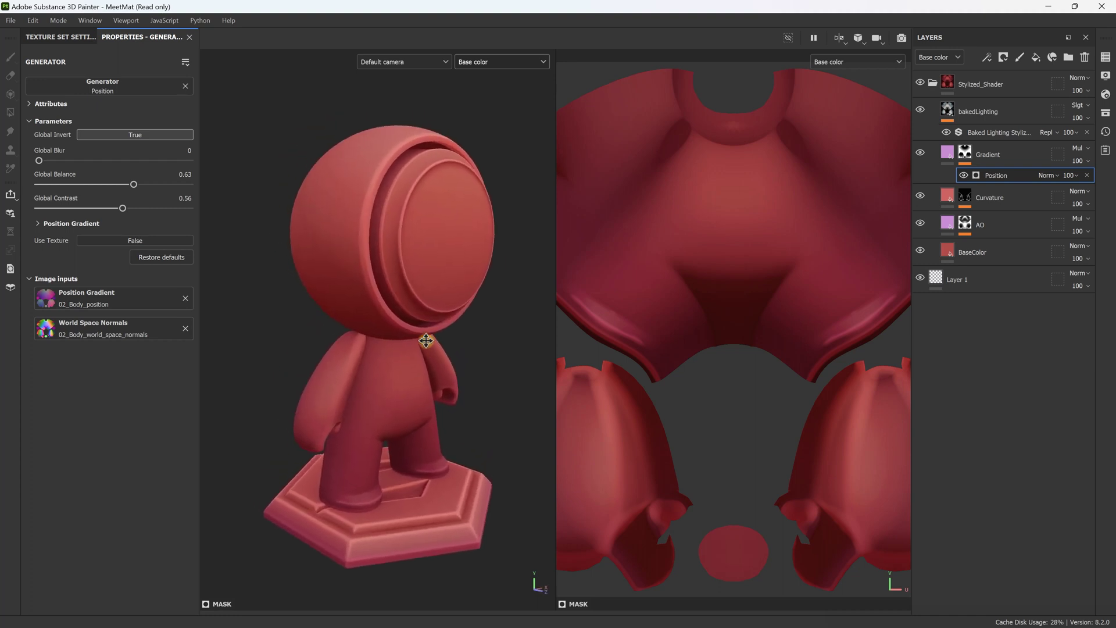